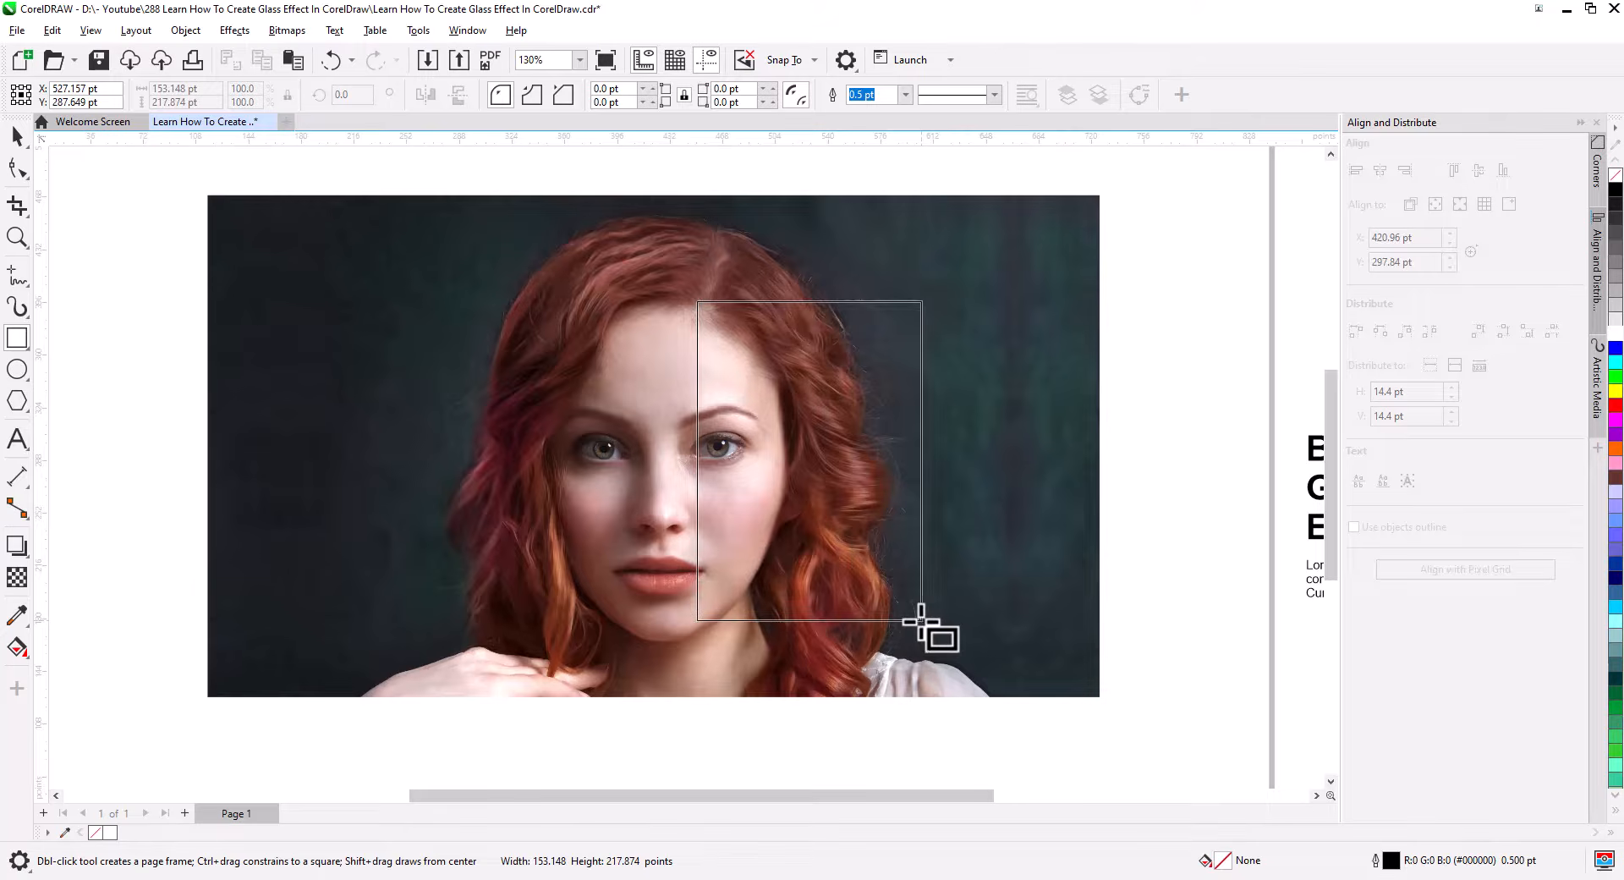
Draw a rectangle about 153 × 218 pt over the right half of the woman's face.
drag(921, 620, 921, 620)
scroll(790, 551, up, 2)
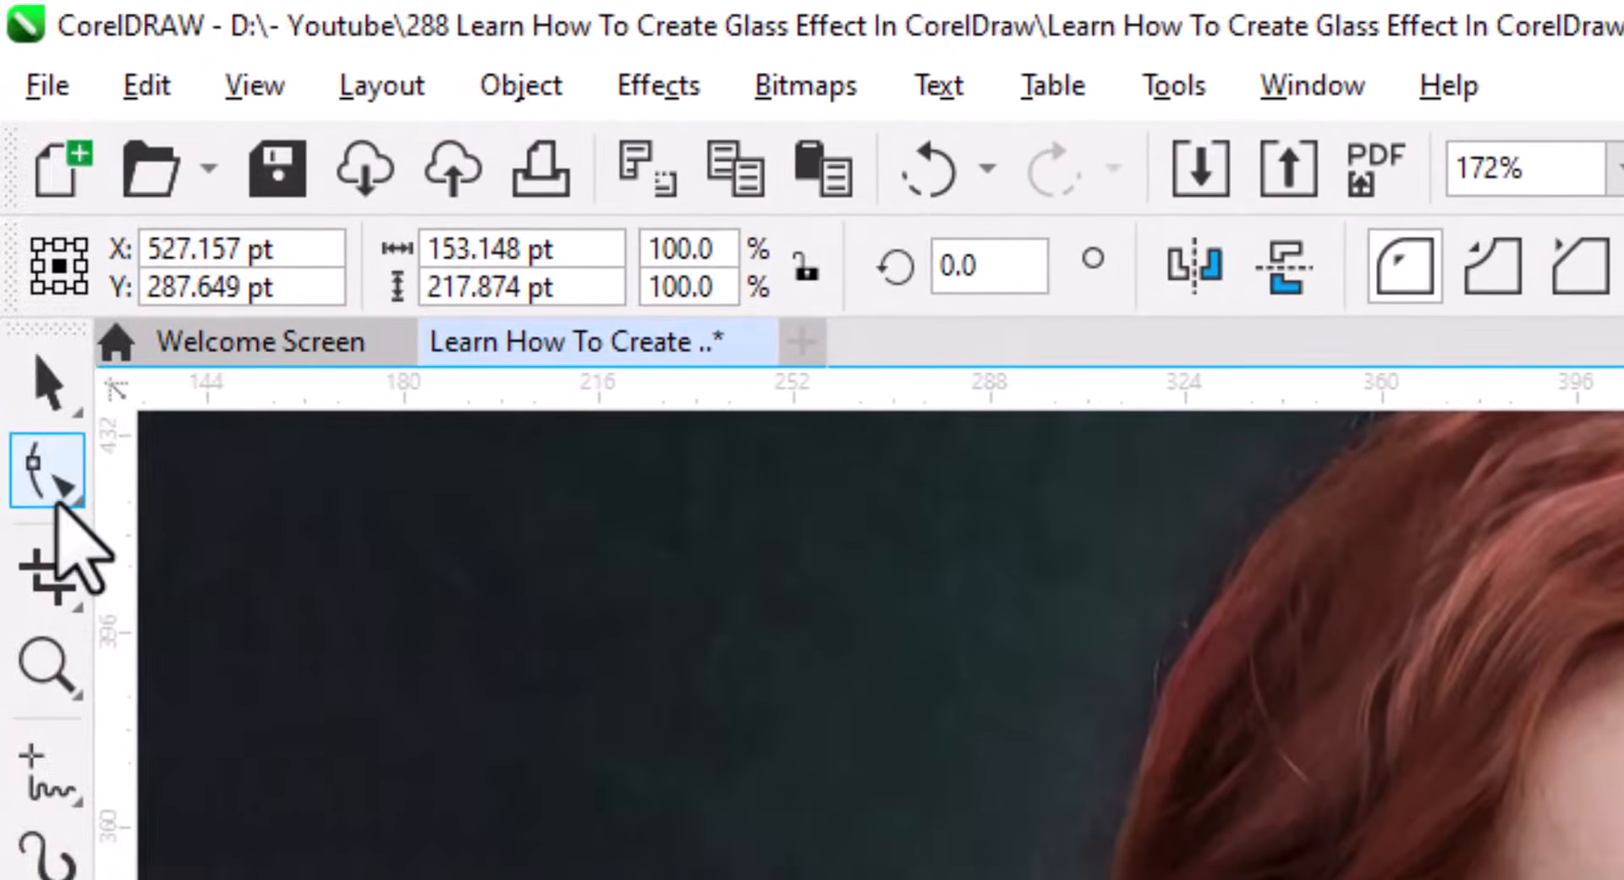
Round the rectangle's corners to about 20 pt and set its outline colour to white.
click(16, 169)
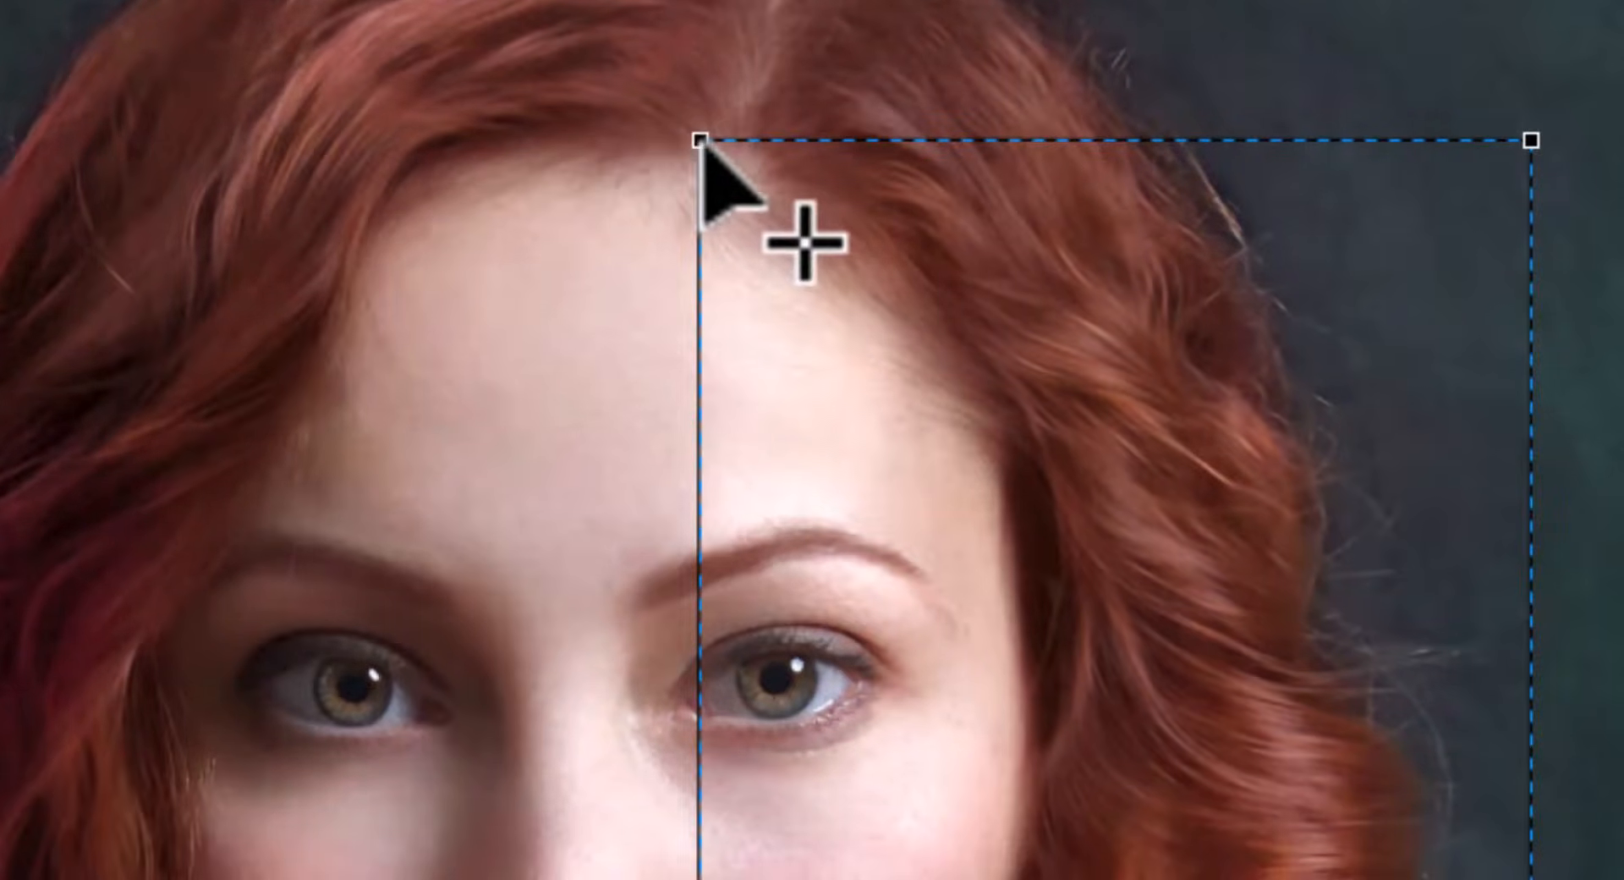
drag(700, 141, 698, 248)
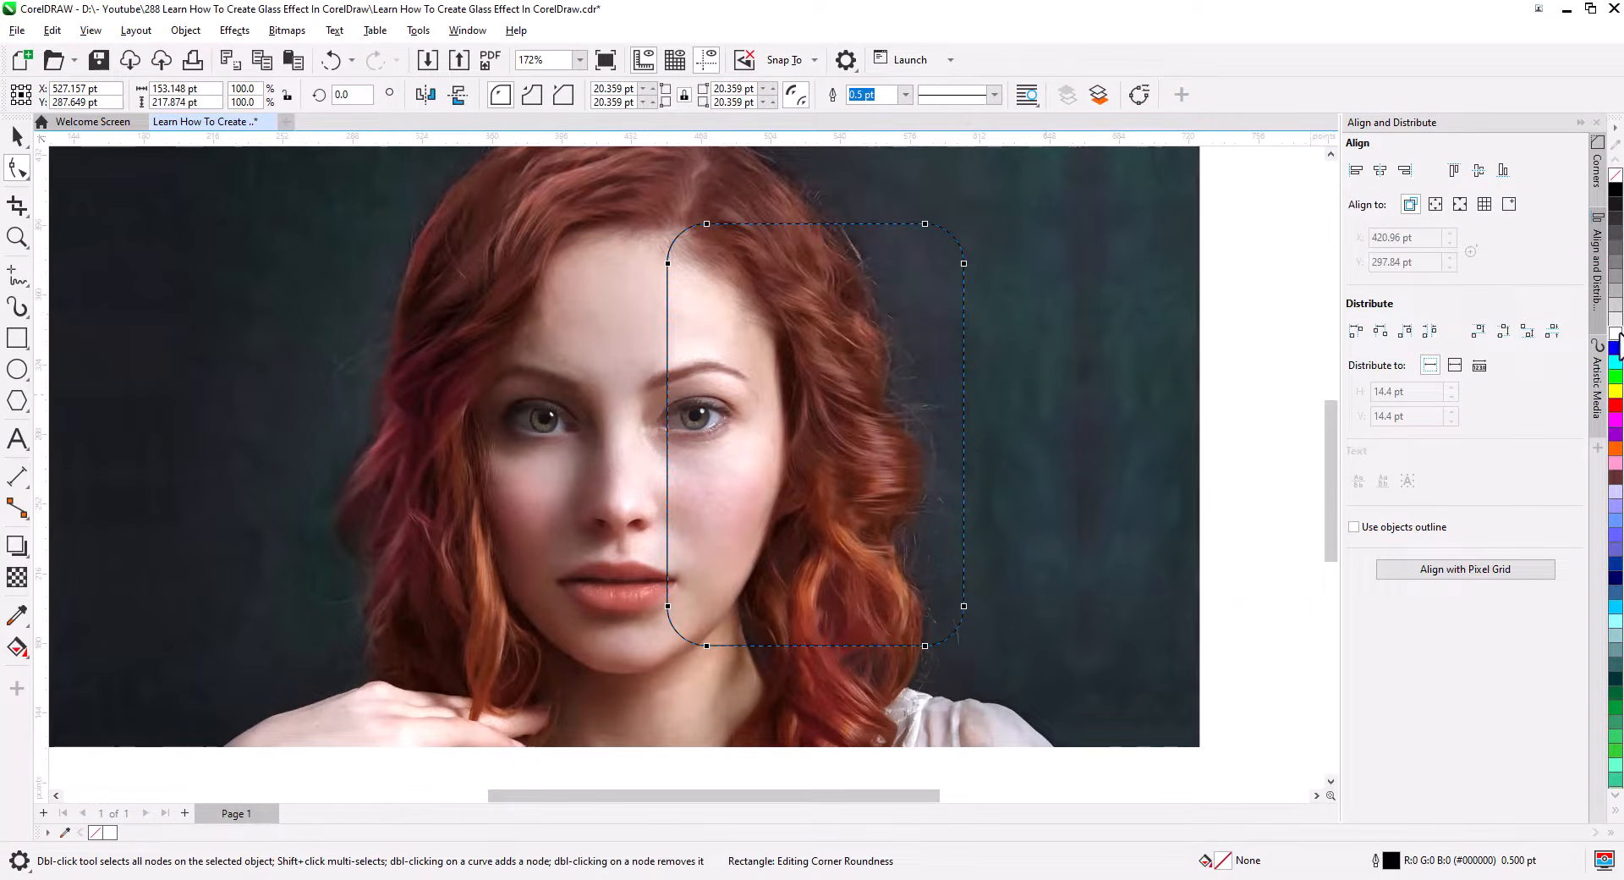
right_click(1618, 337)
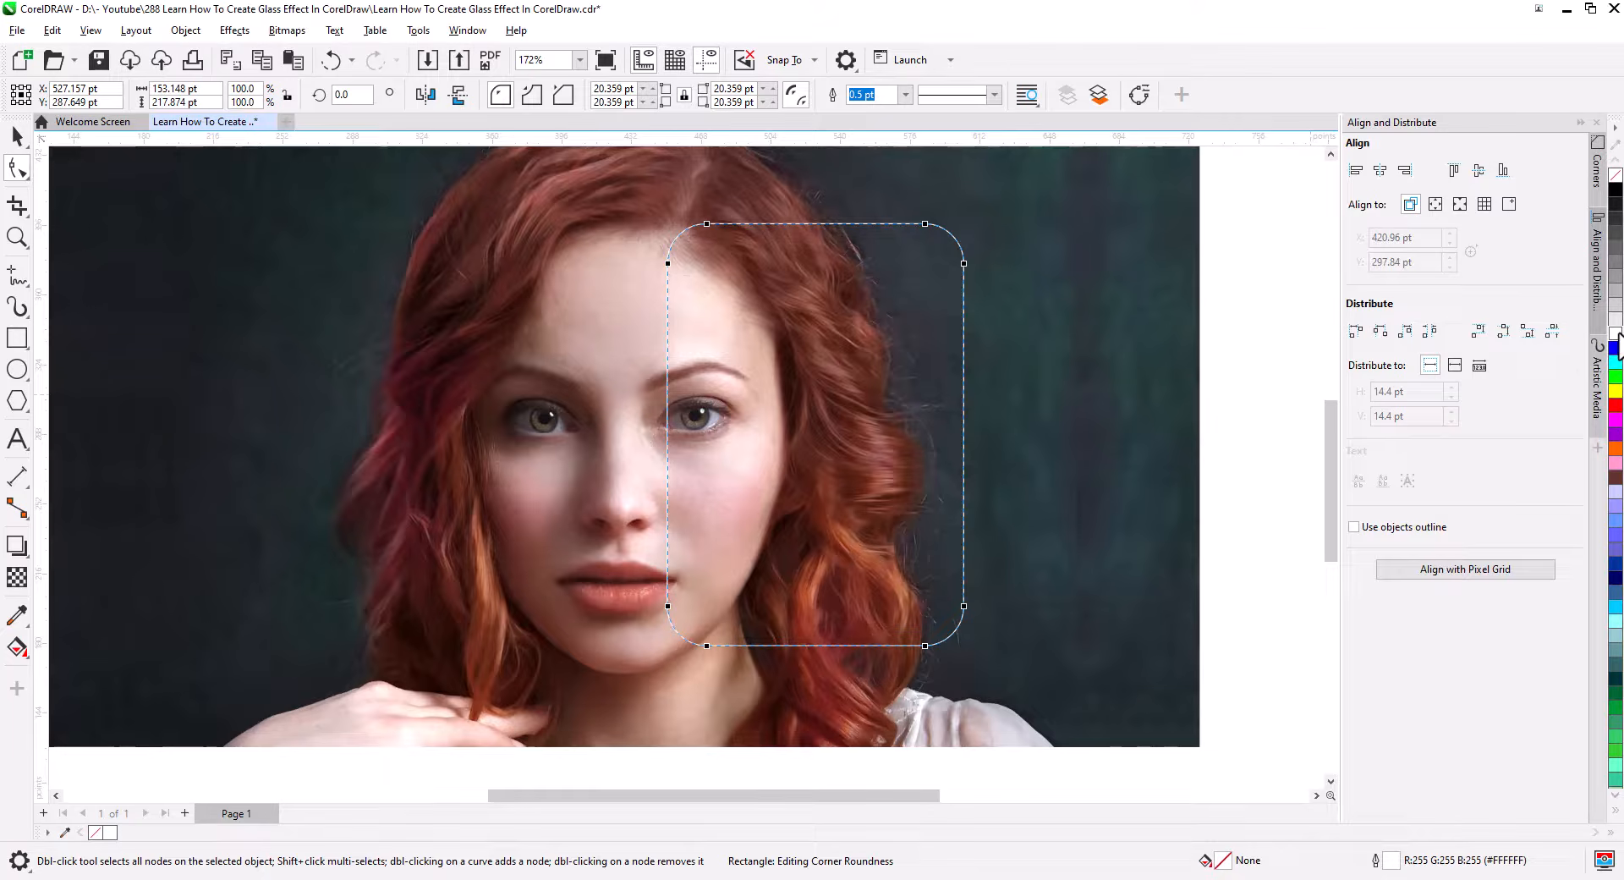
Duplicate the photo and PowerClip the copy inside the rounded rectangle.
click(15, 137)
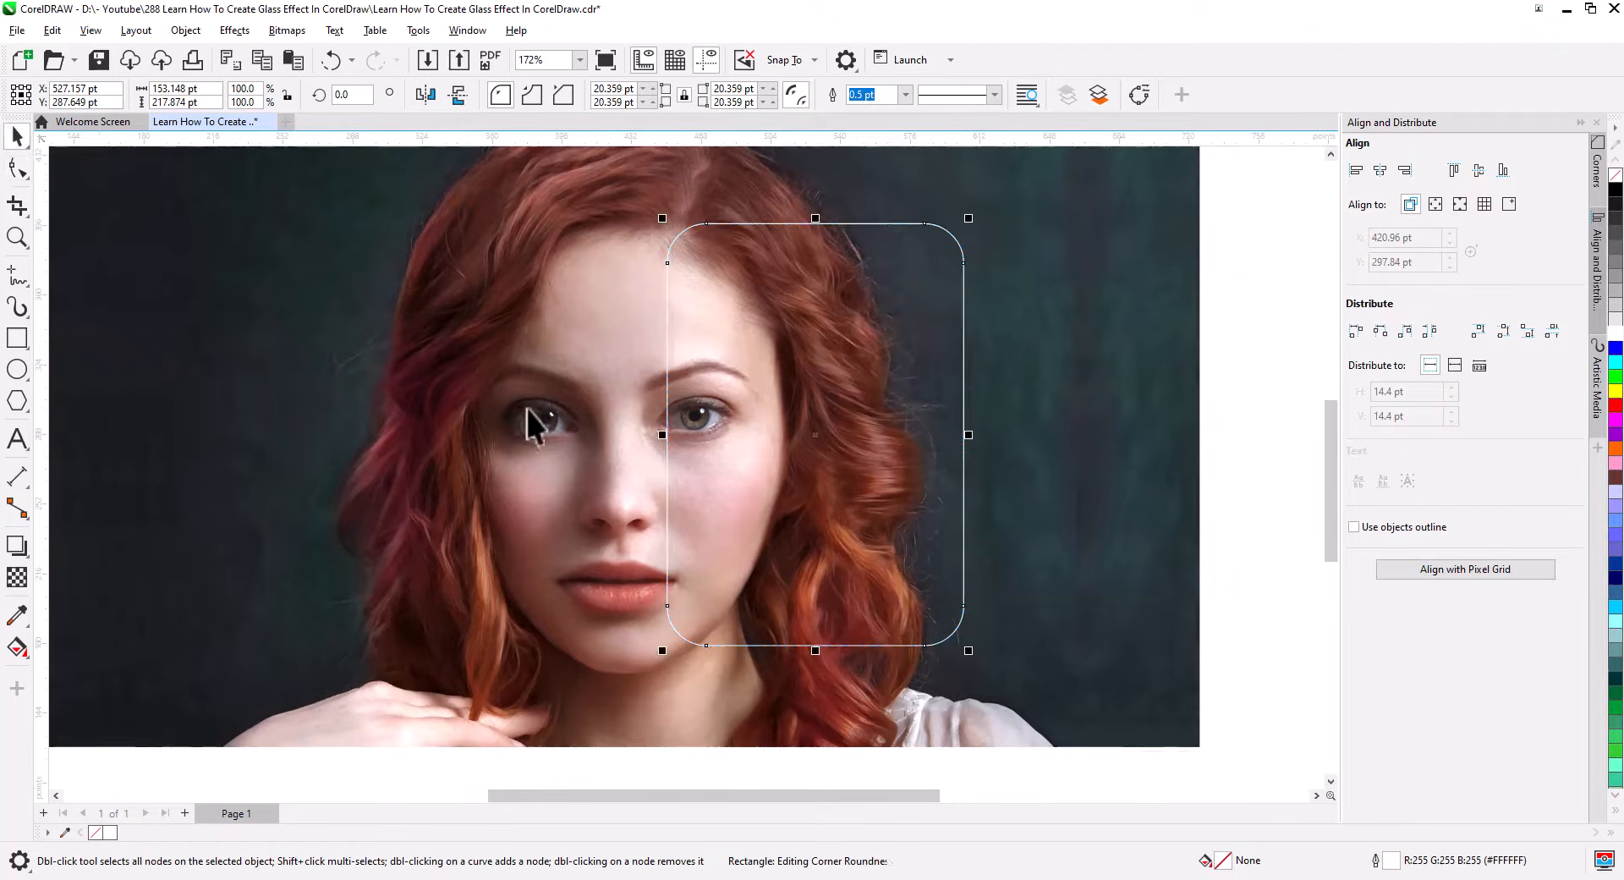
shift+click(521, 421)
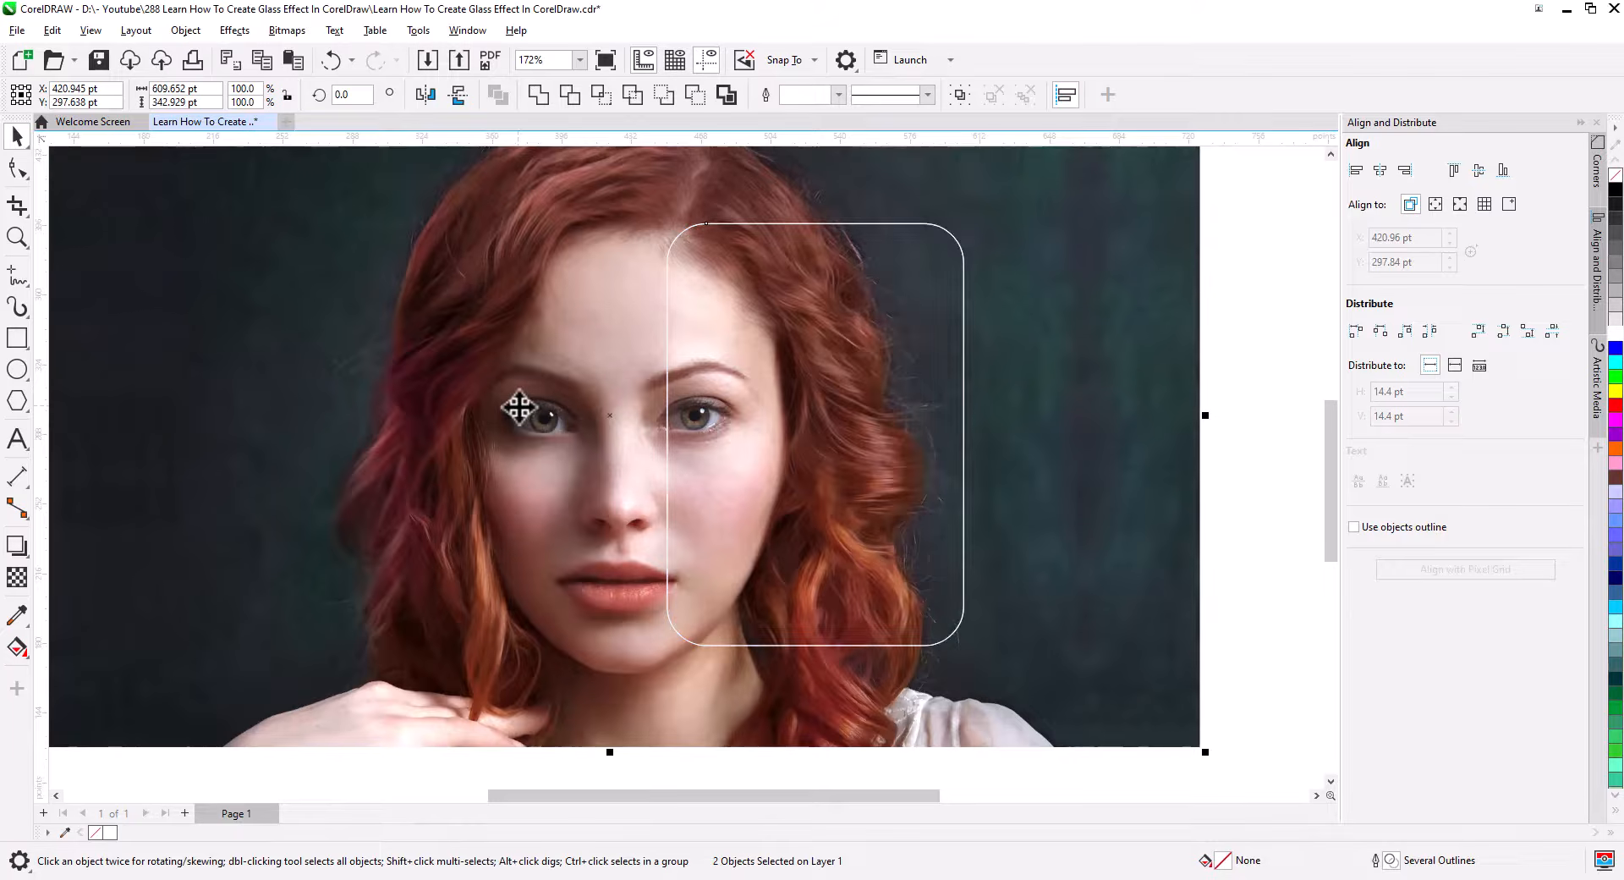
key(KP_Add)
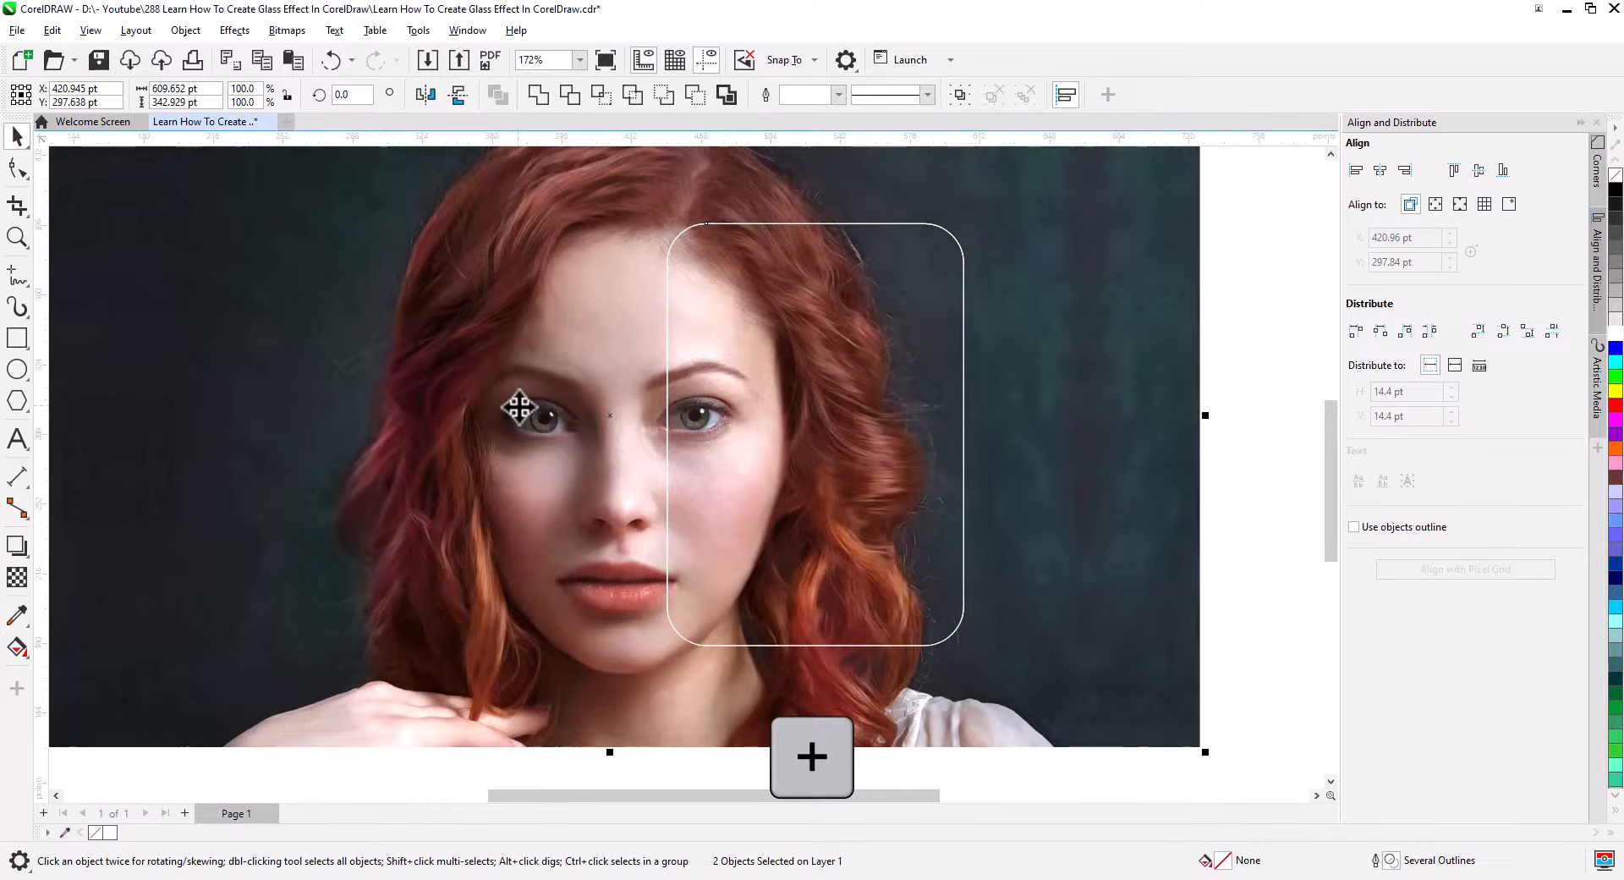
click(1227, 521)
click(1078, 530)
right_click(1078, 531)
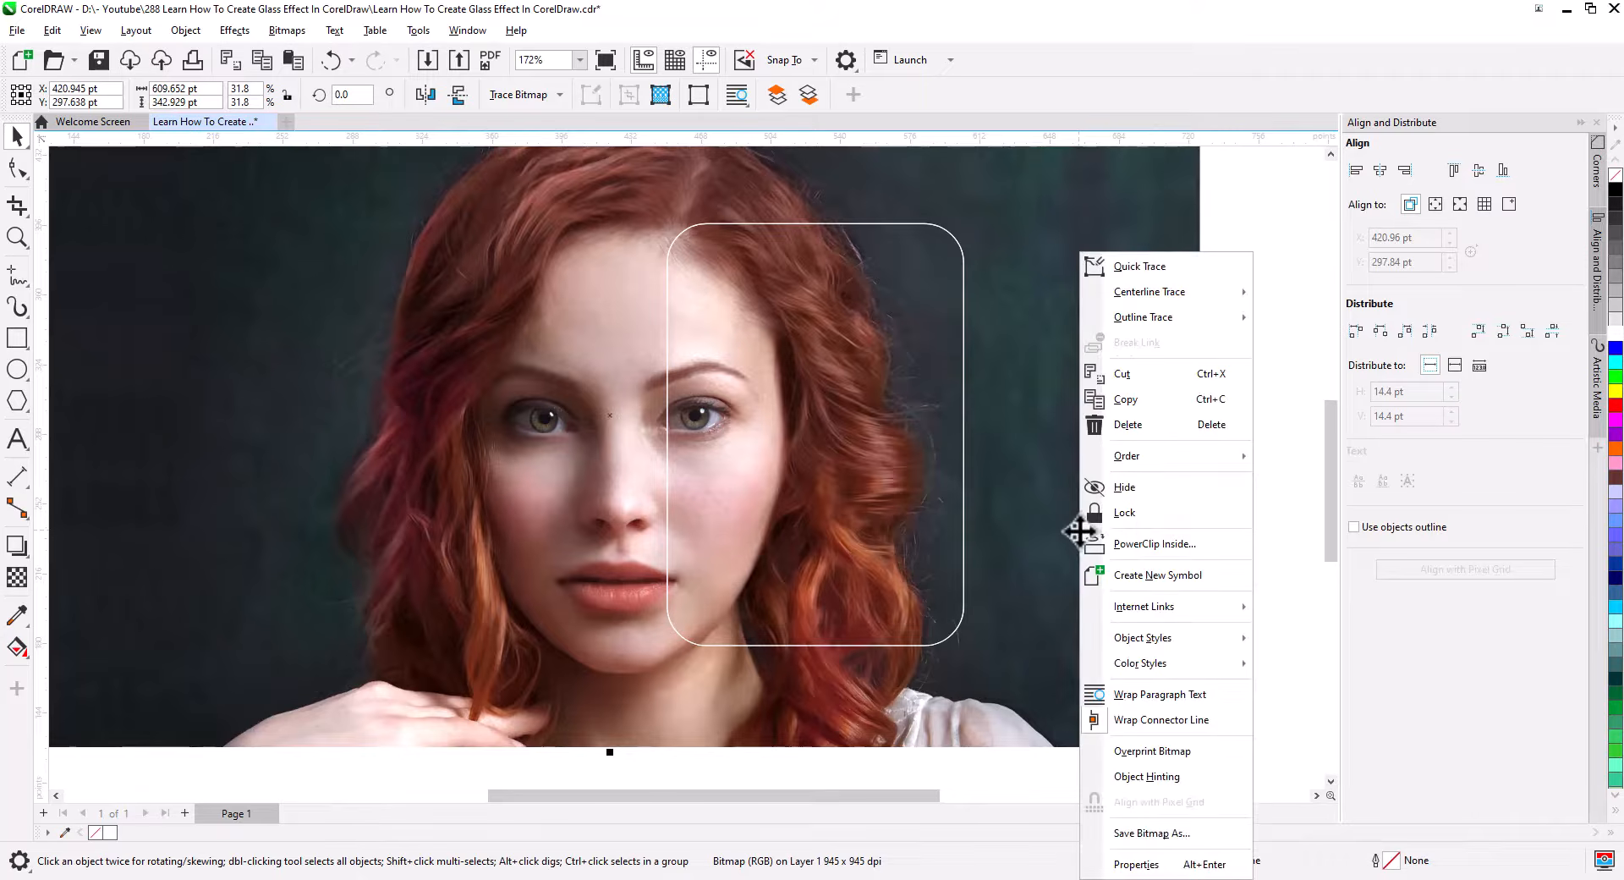
click(1168, 546)
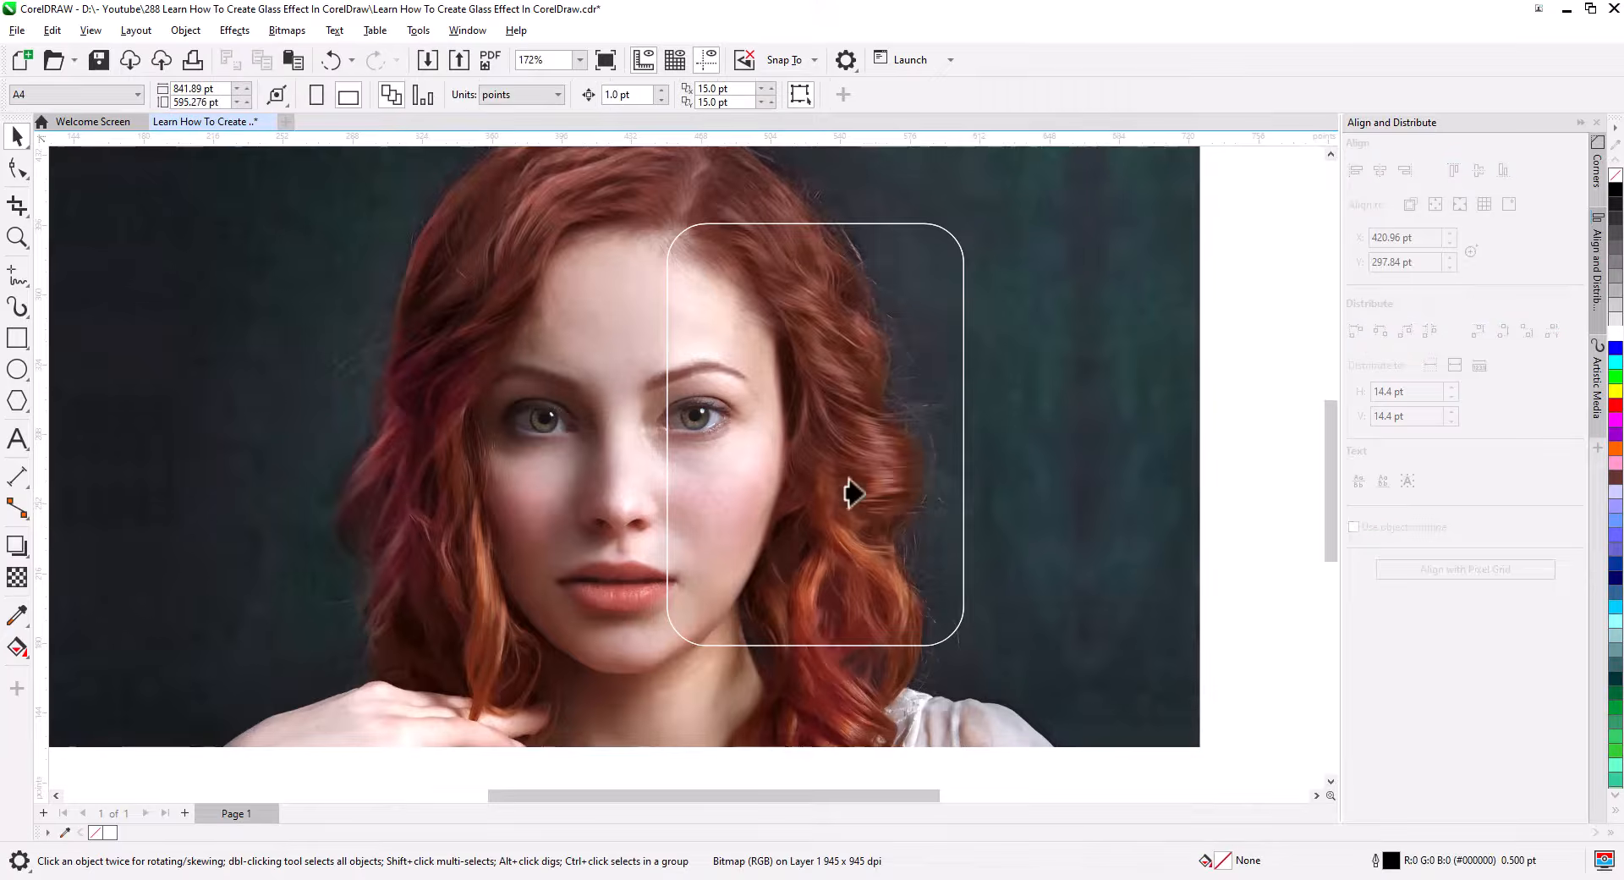
click(788, 448)
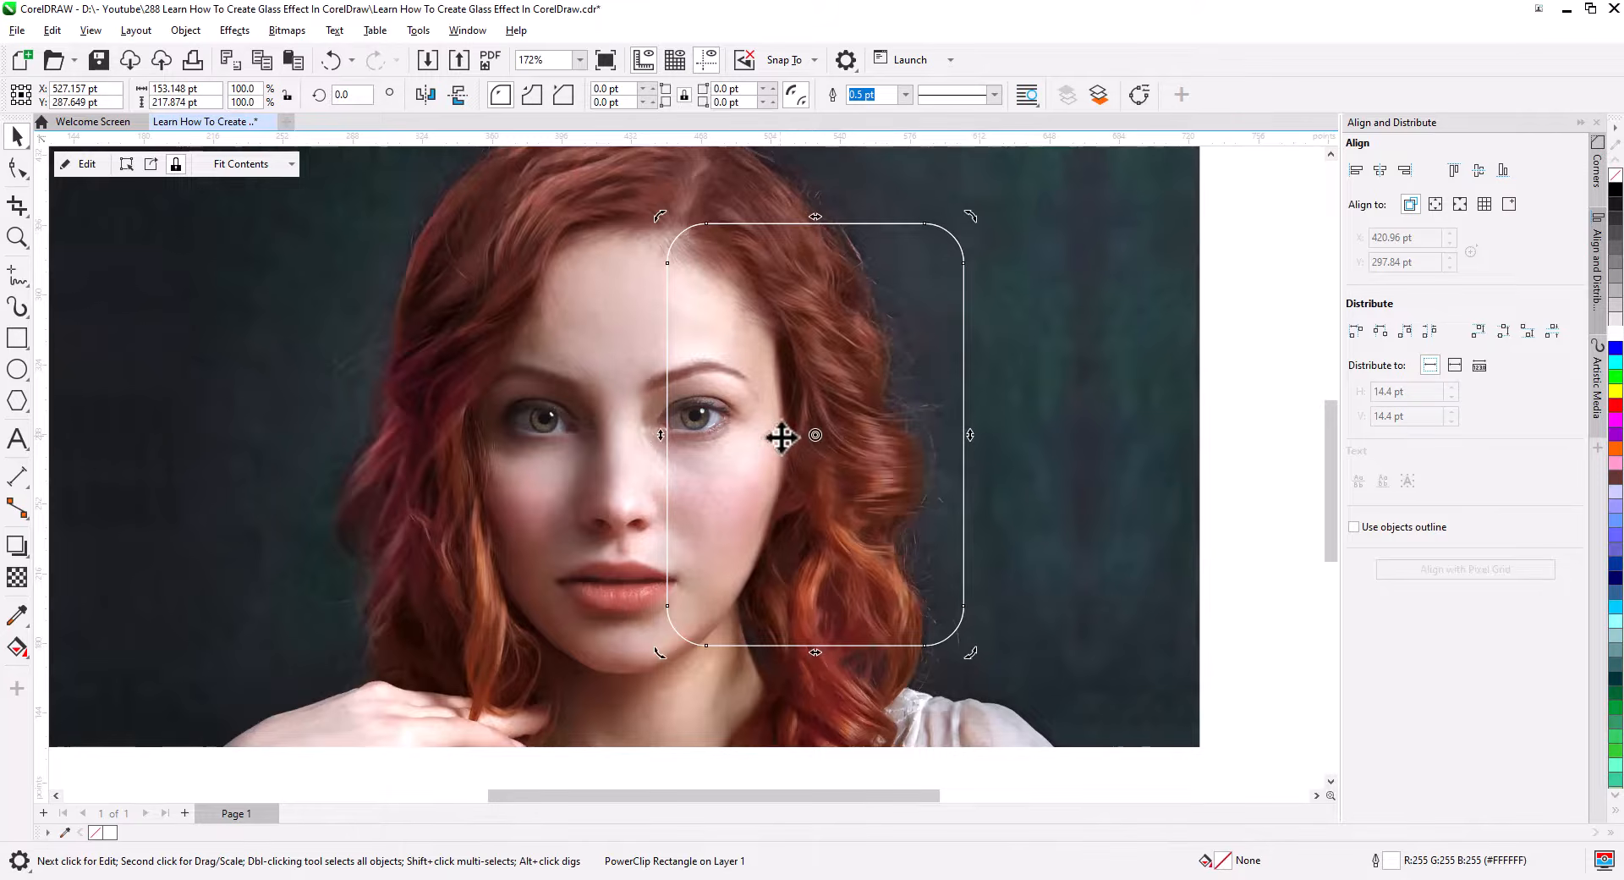
Edit the PowerClip contents and apply a Gaussian Blur with a radius of 20 pixels to the clipped photo.
click(79, 161)
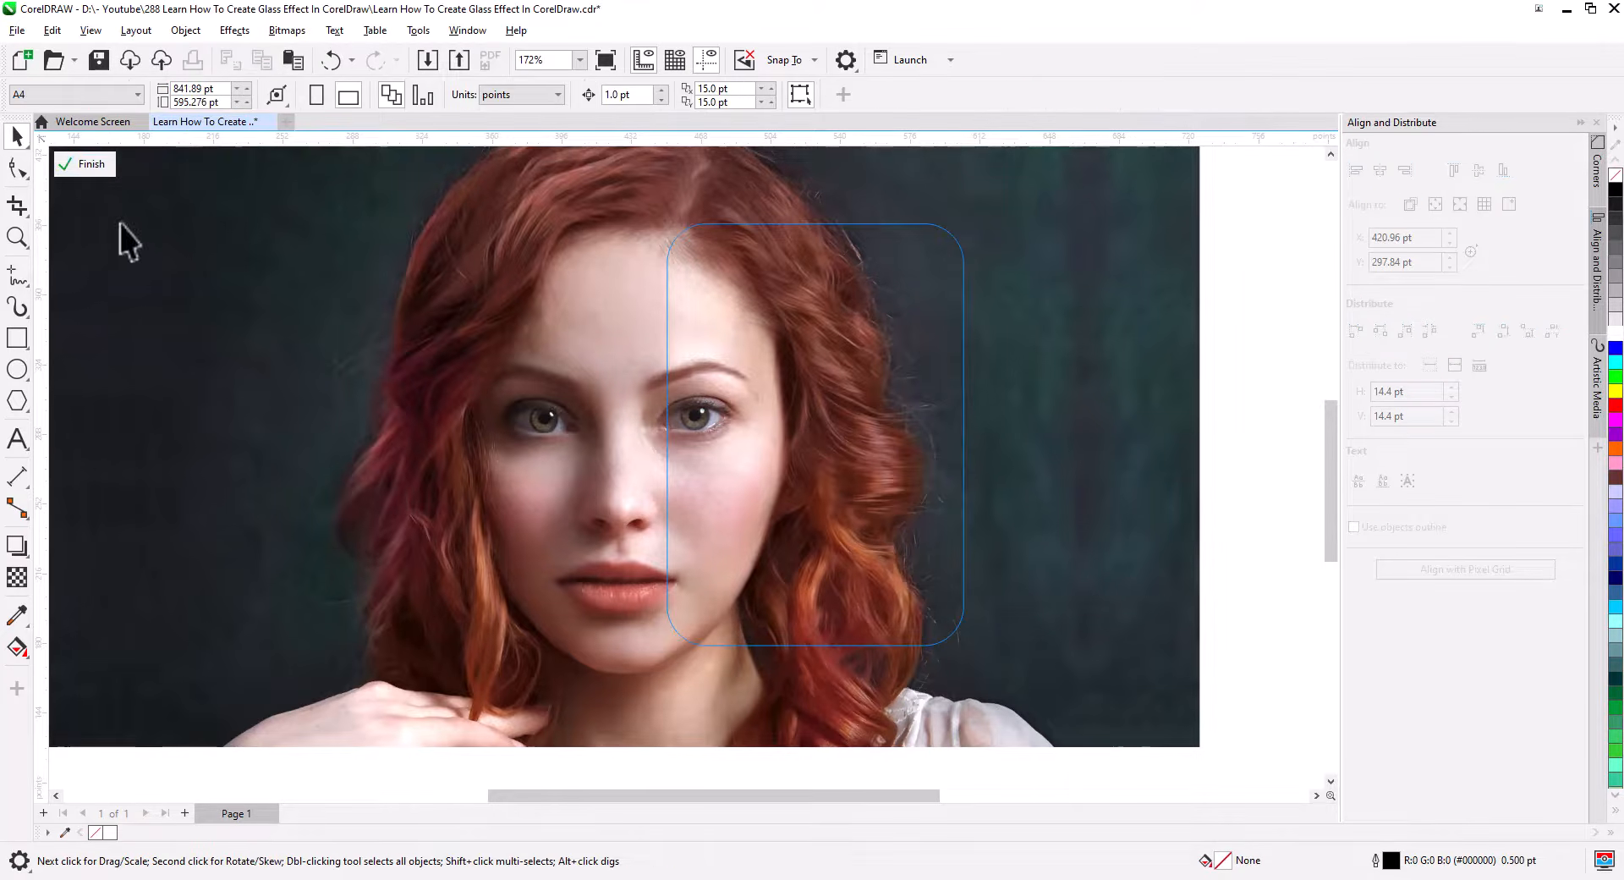
click(588, 460)
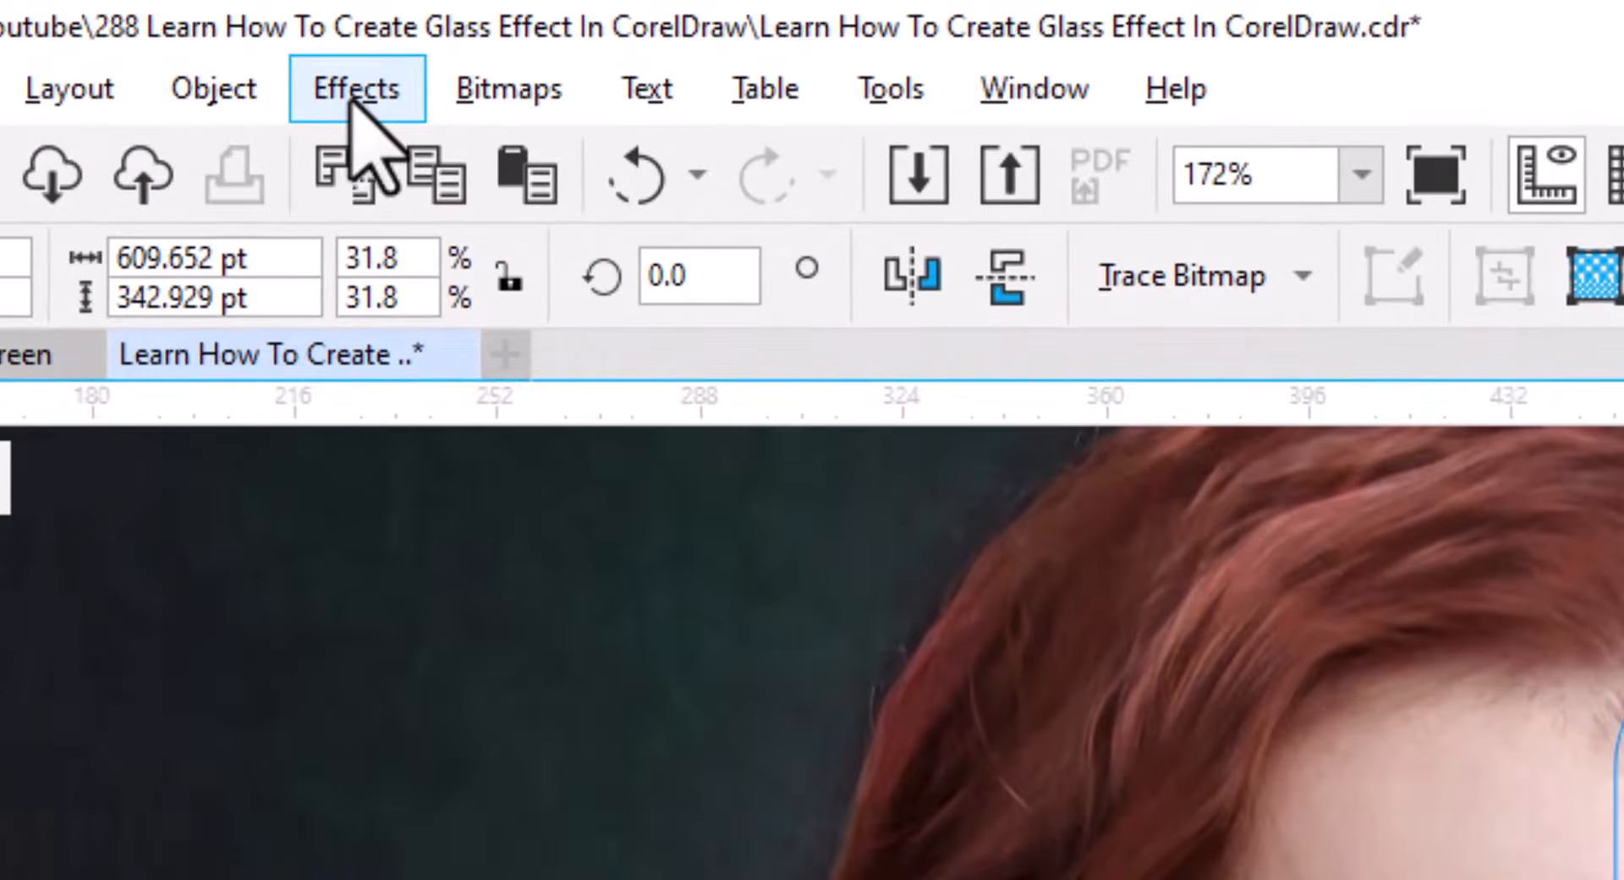
click(234, 30)
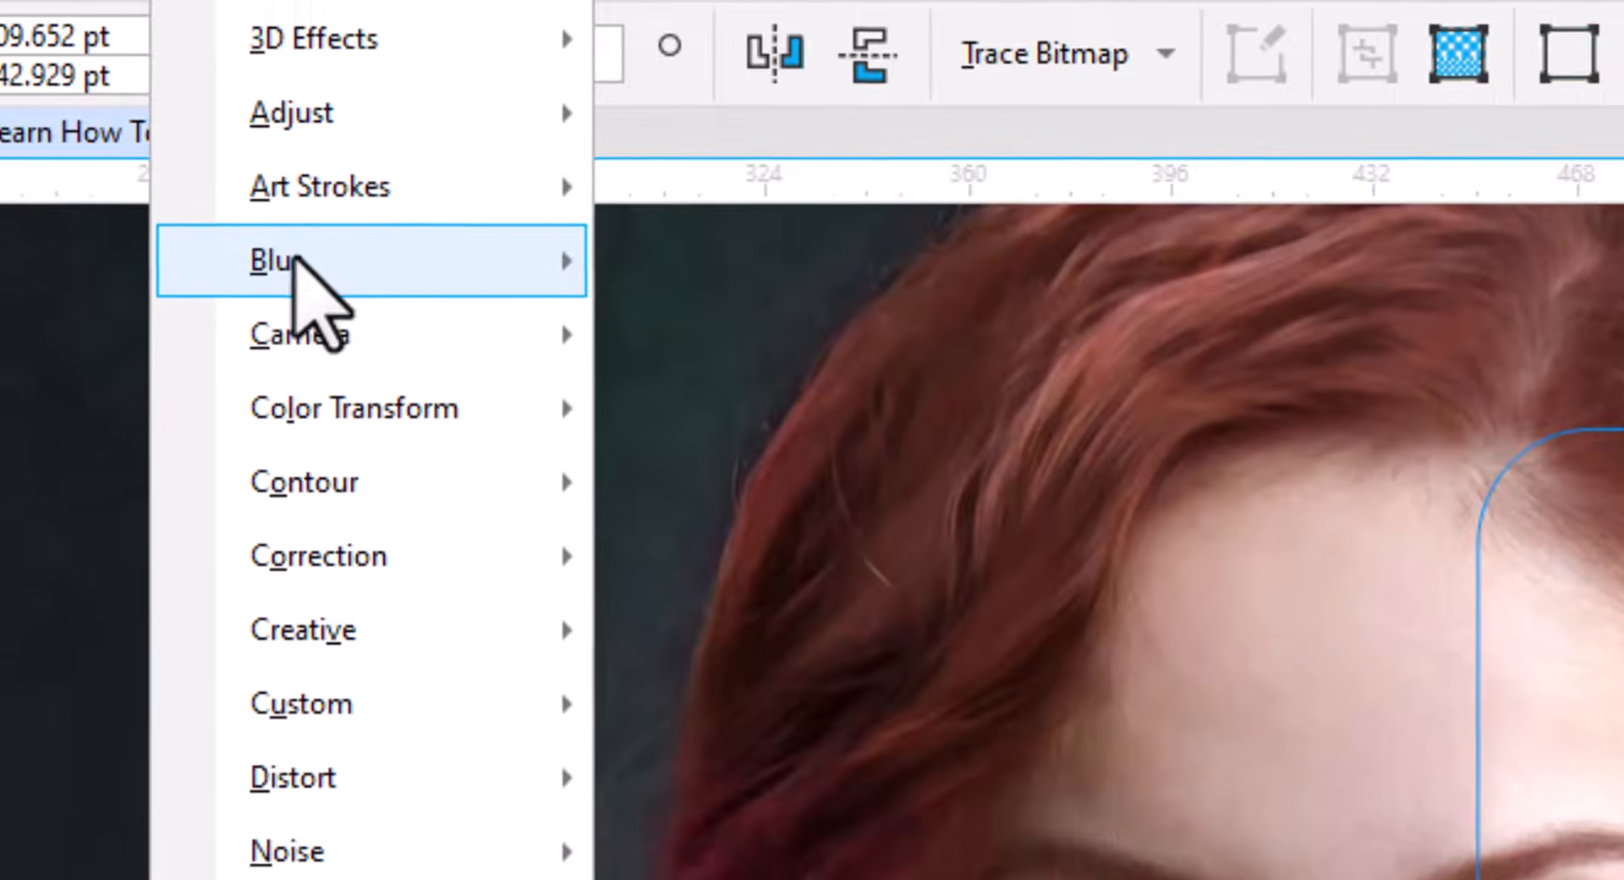
mouse_move(427, 495)
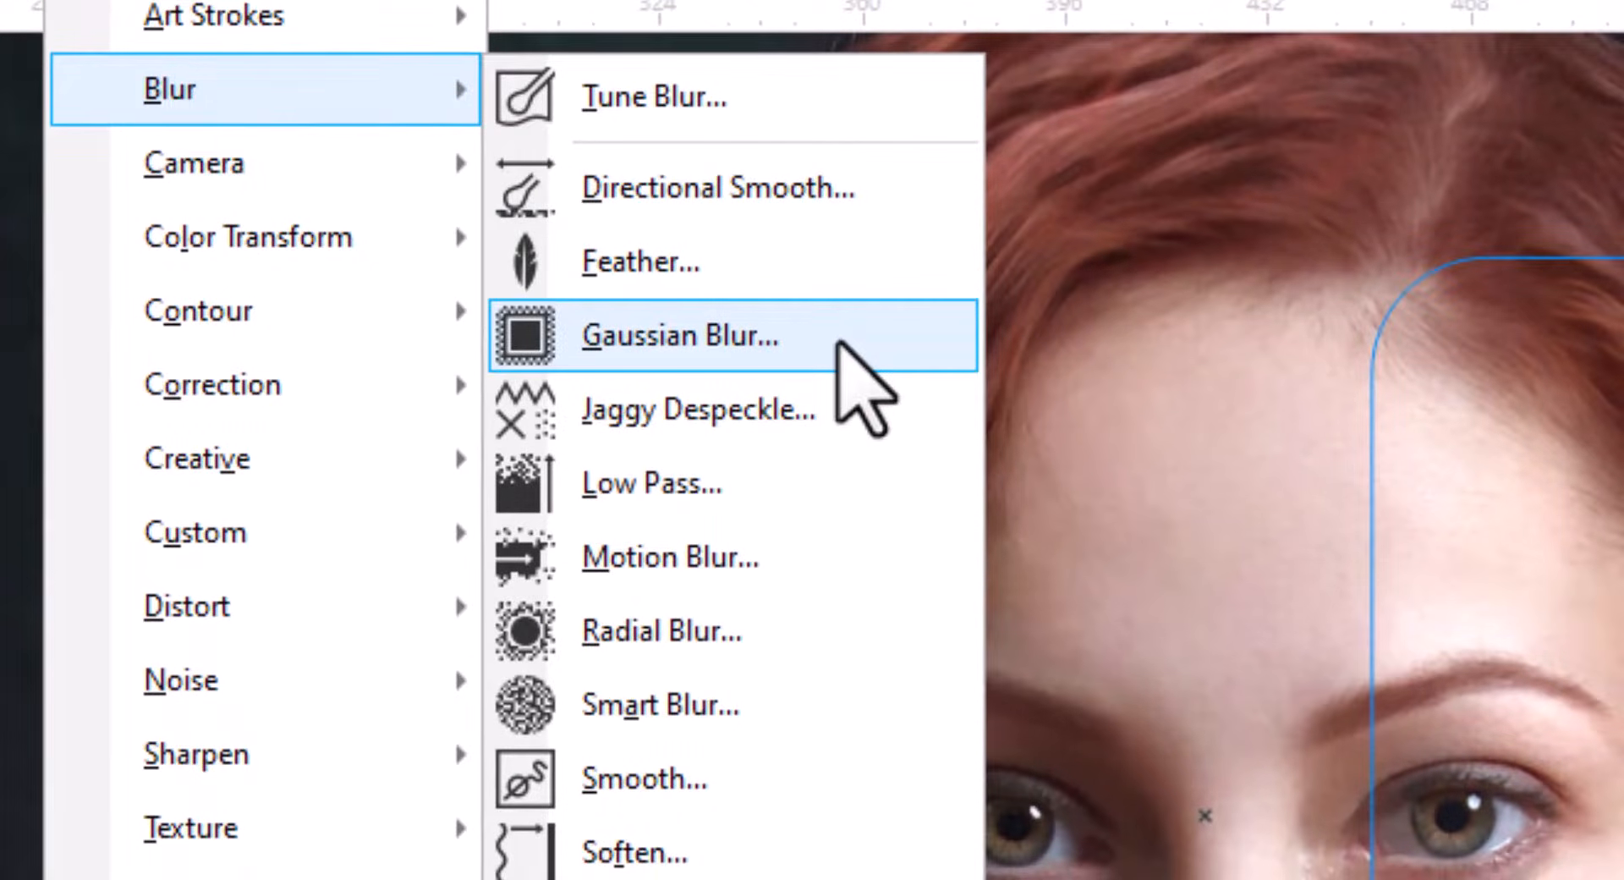
click(839, 343)
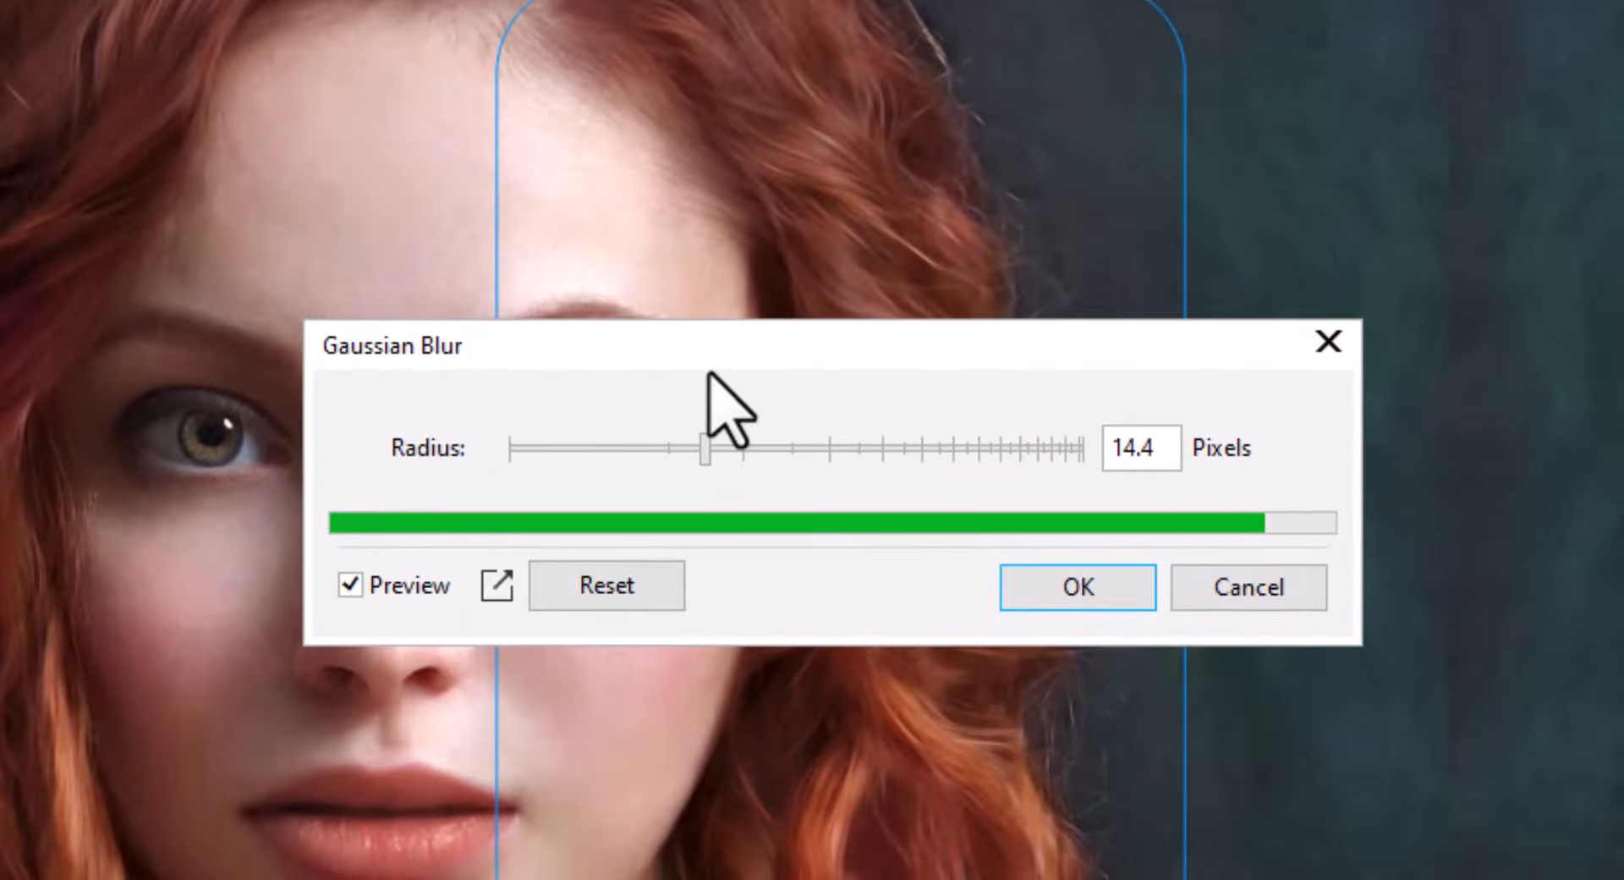
drag(710, 364, 1421, 373)
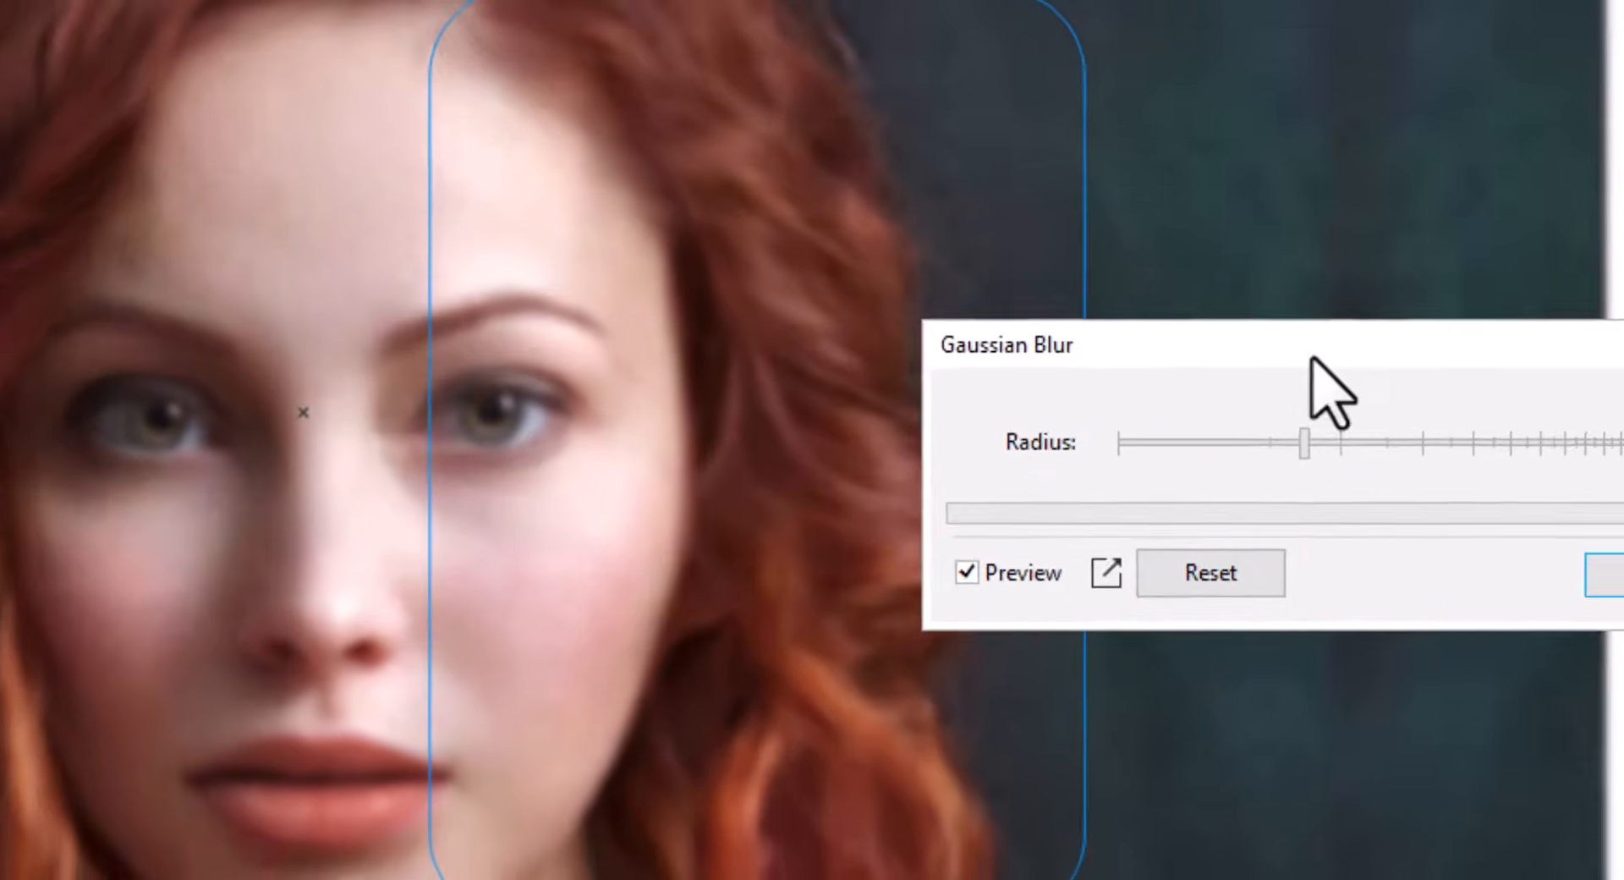
drag(1311, 357, 1368, 352)
click(1397, 452)
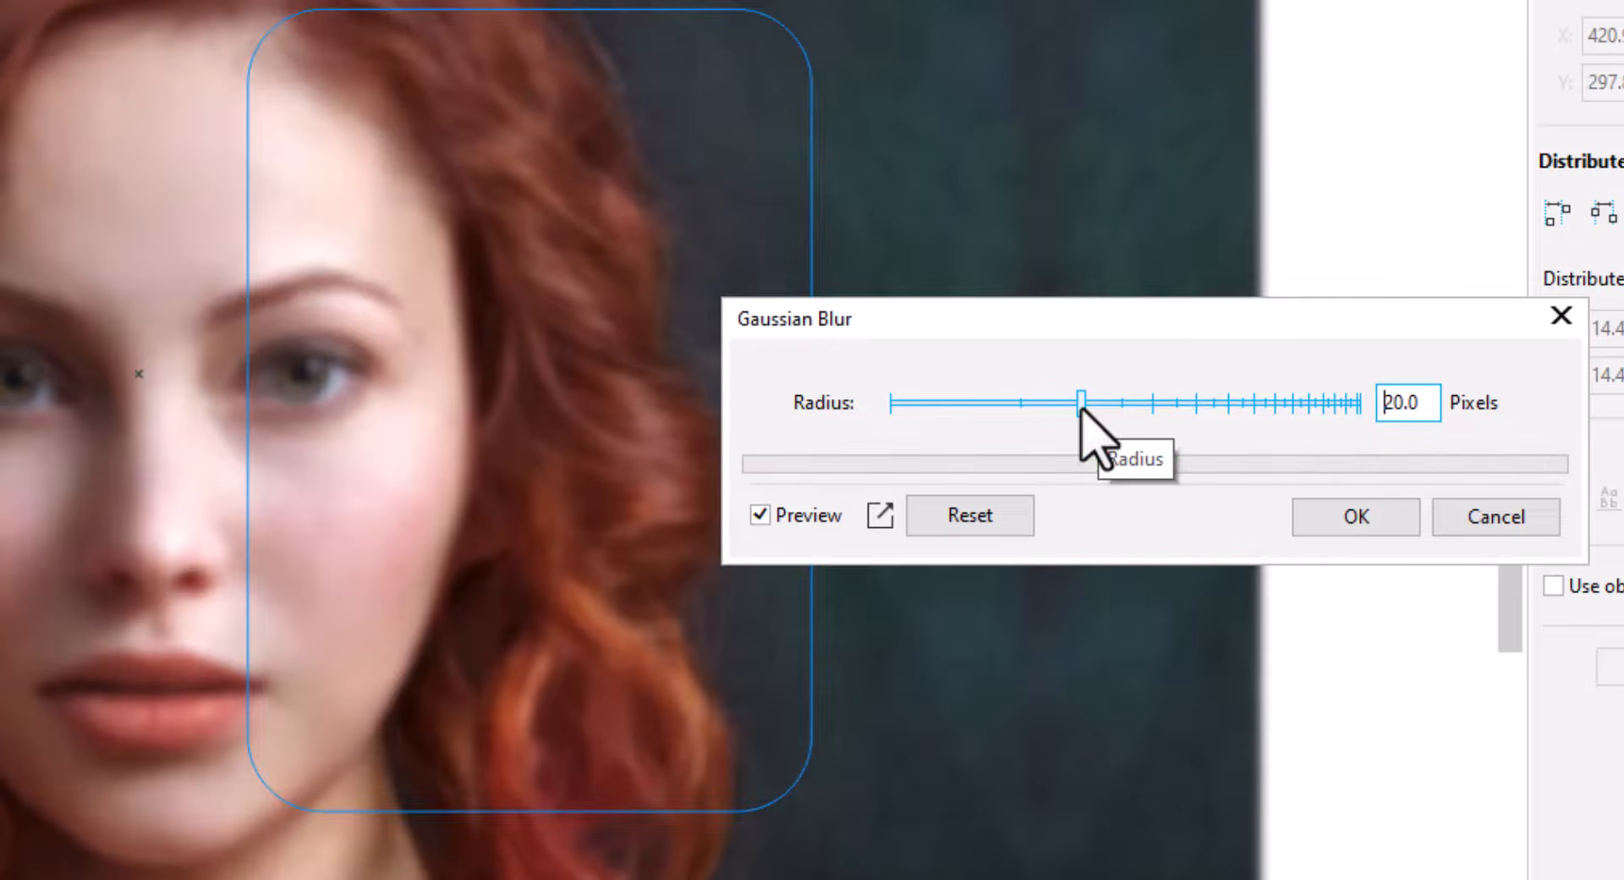
click(1345, 515)
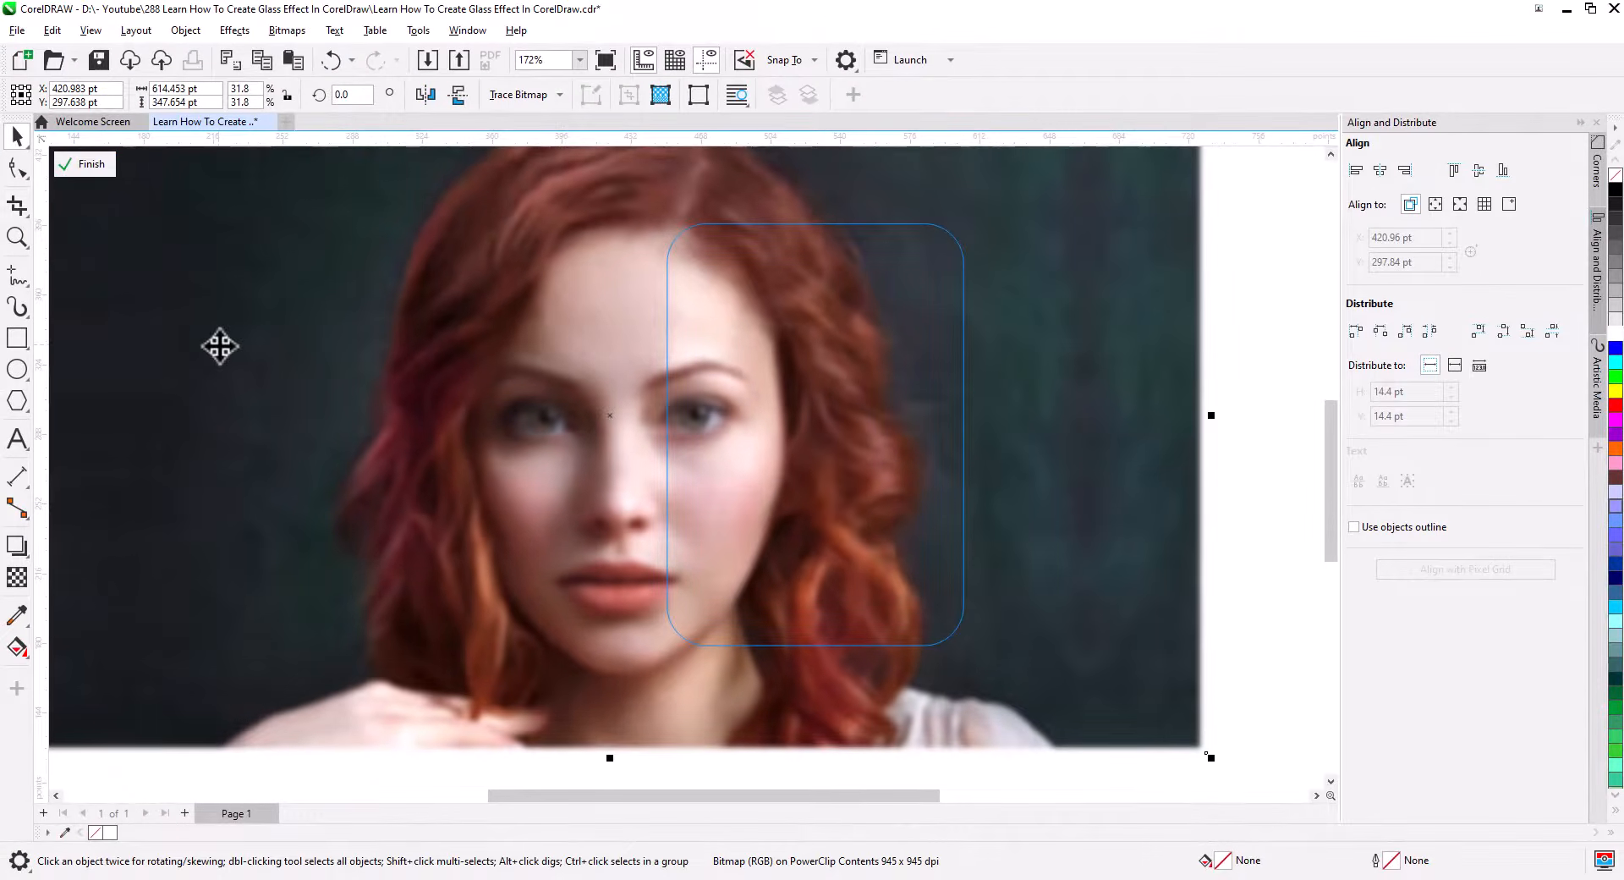
click(83, 166)
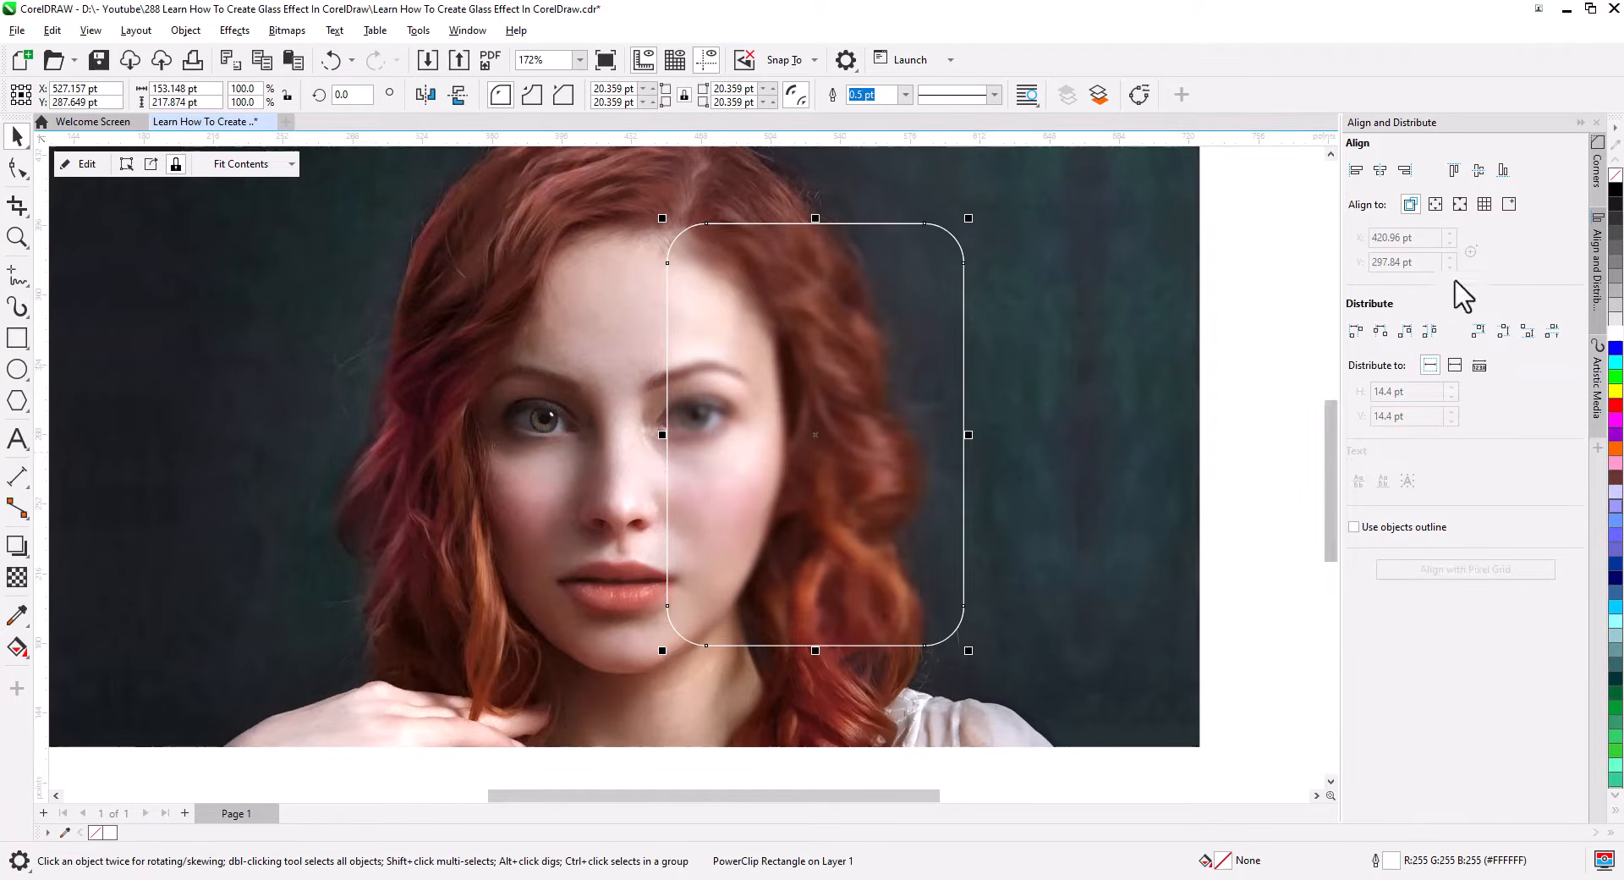
Remove the rectangle's outline and add a drop shadow to it with feather 20 and opacity 65.
right_click(1615, 187)
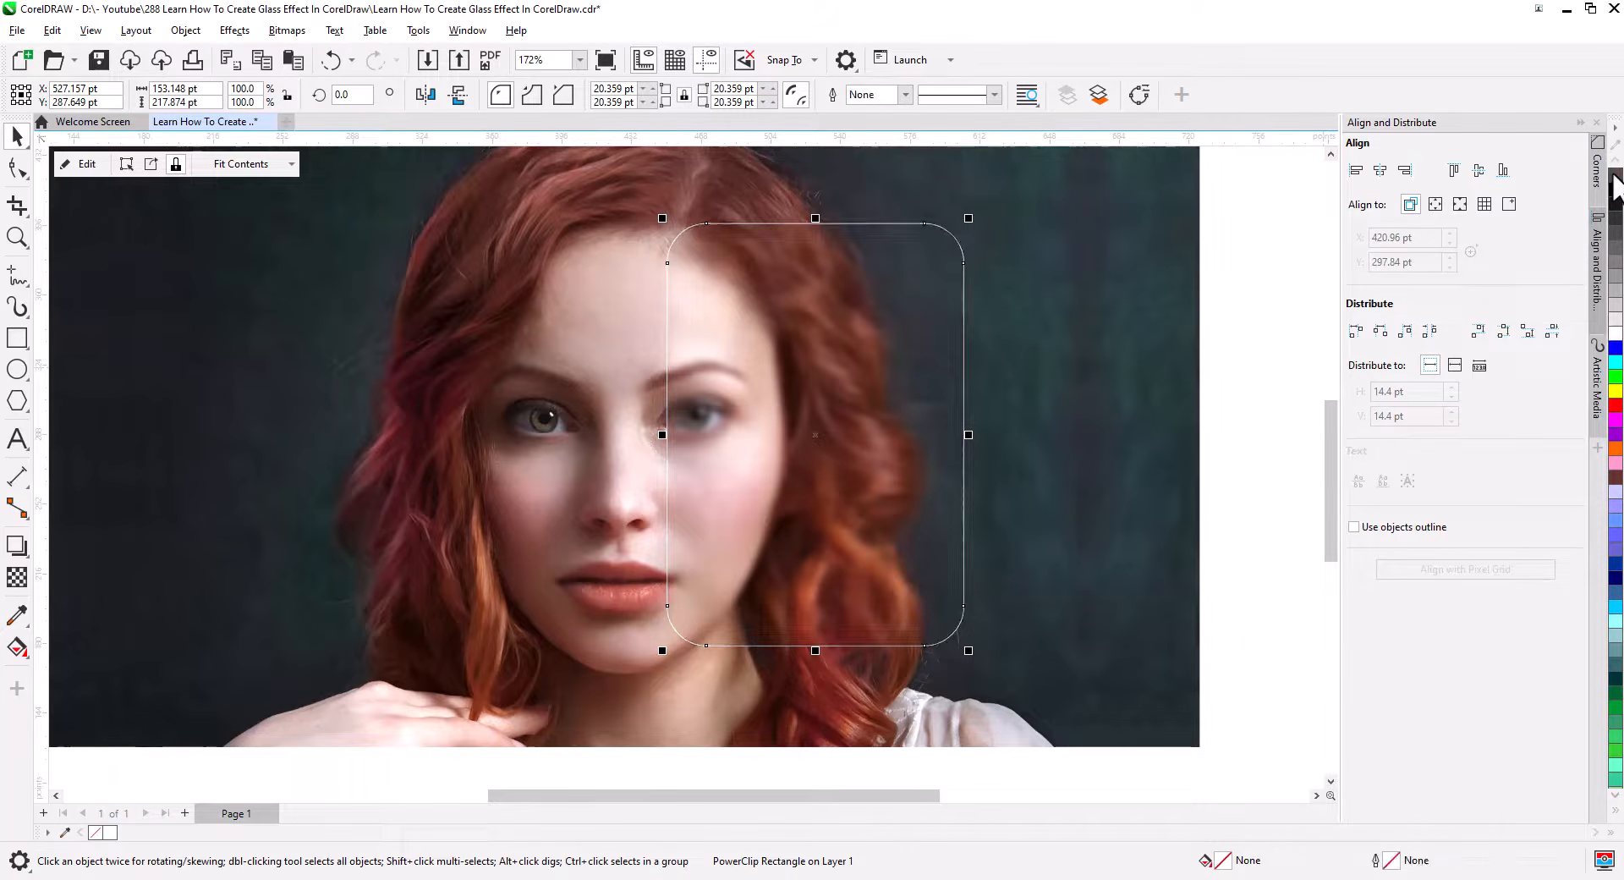
click(16, 547)
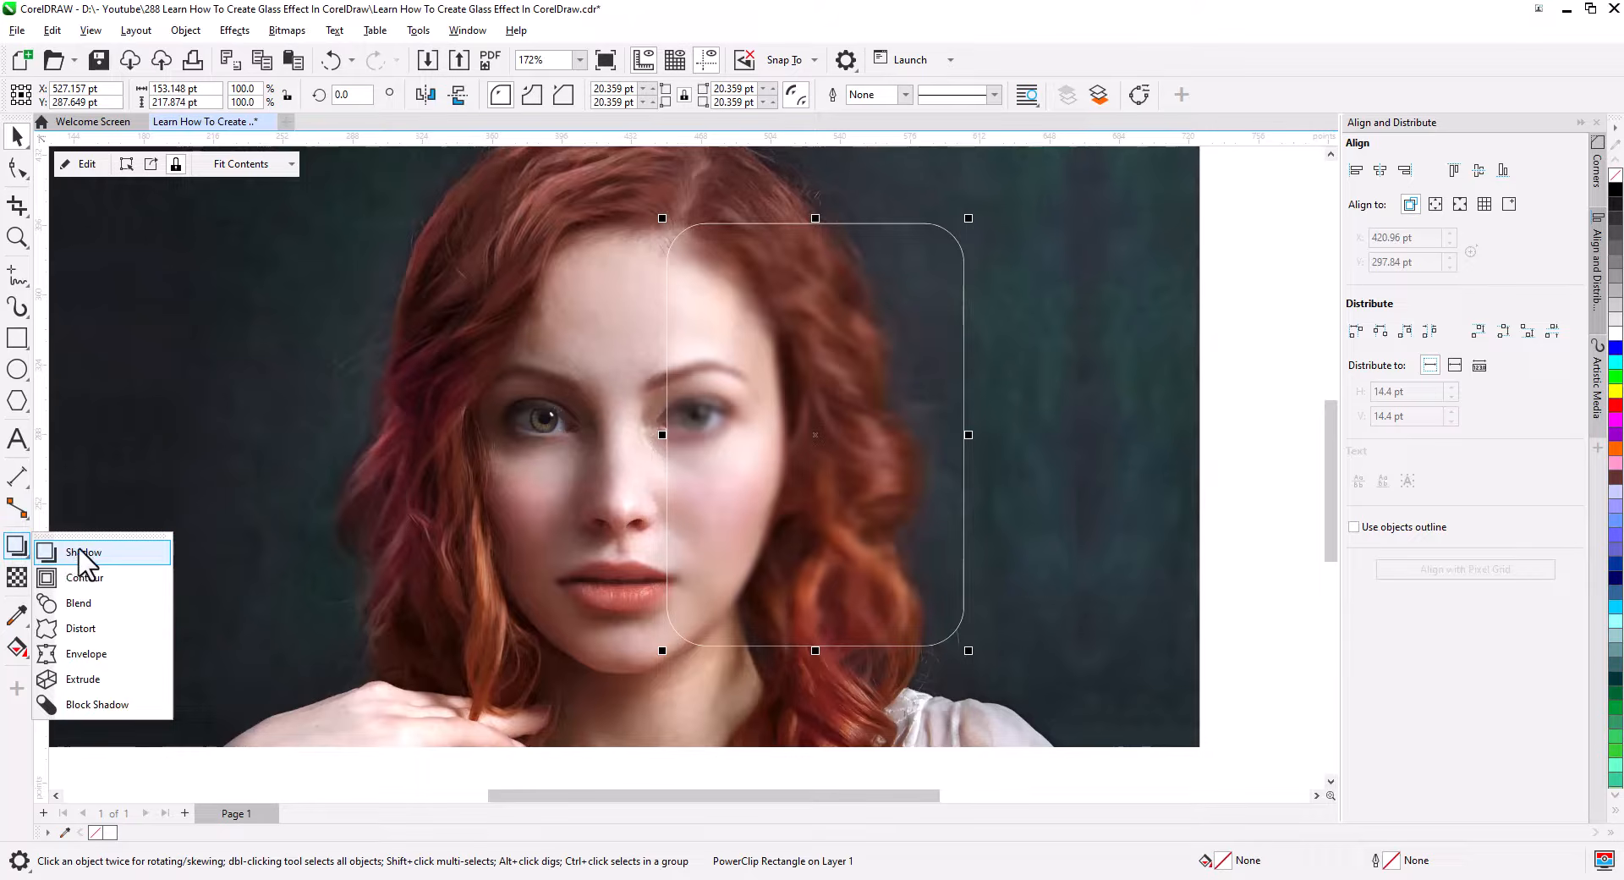
click(84, 551)
drag(667, 435, 972, 441)
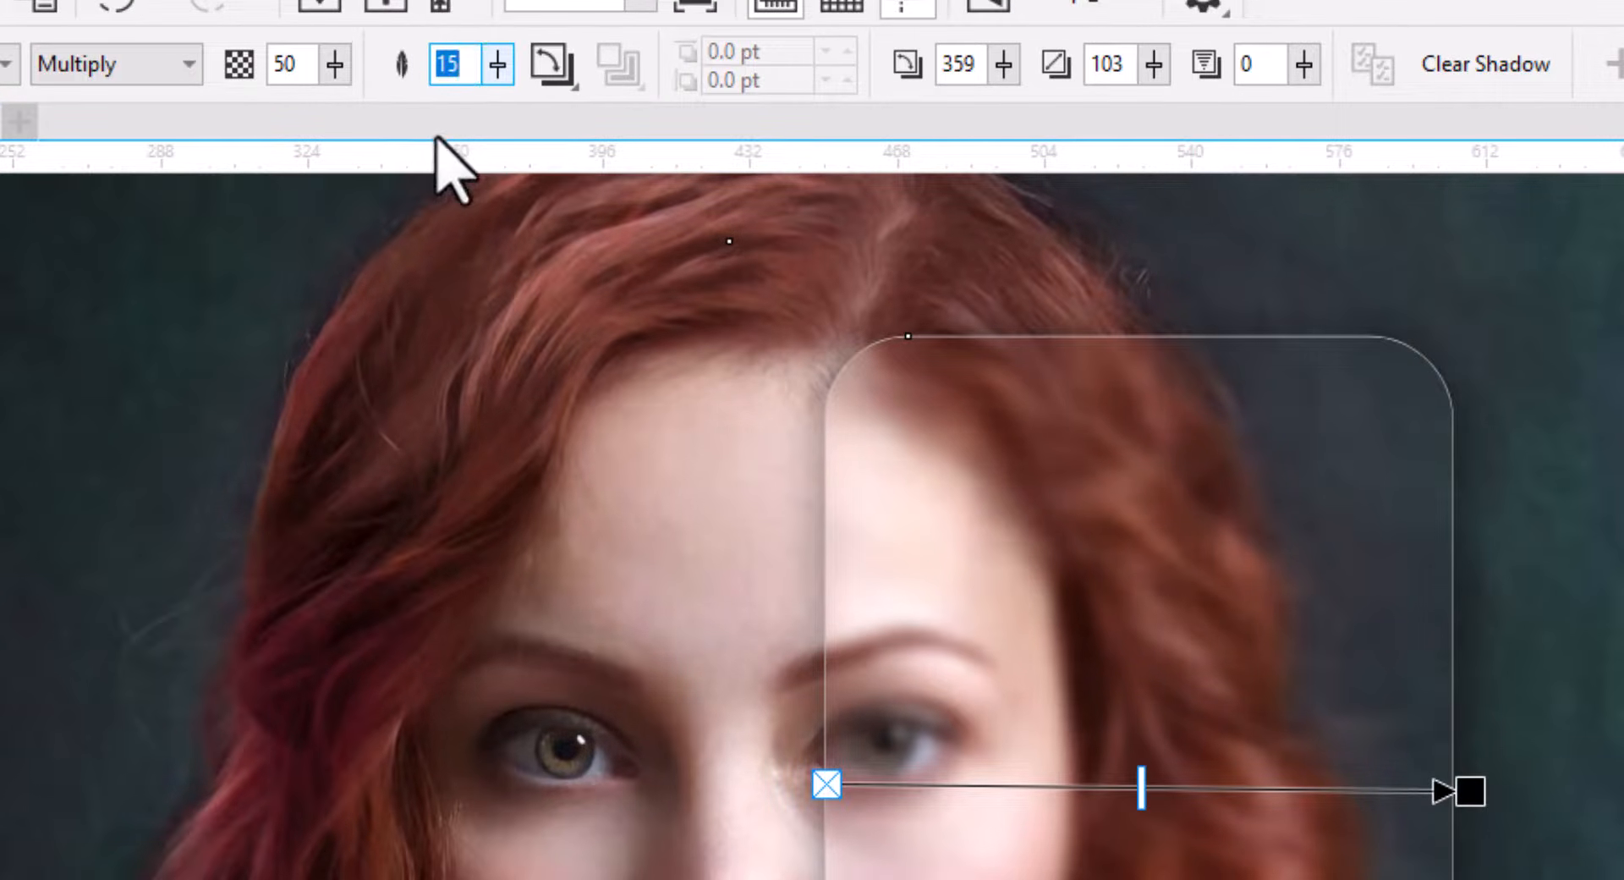
key(Return)
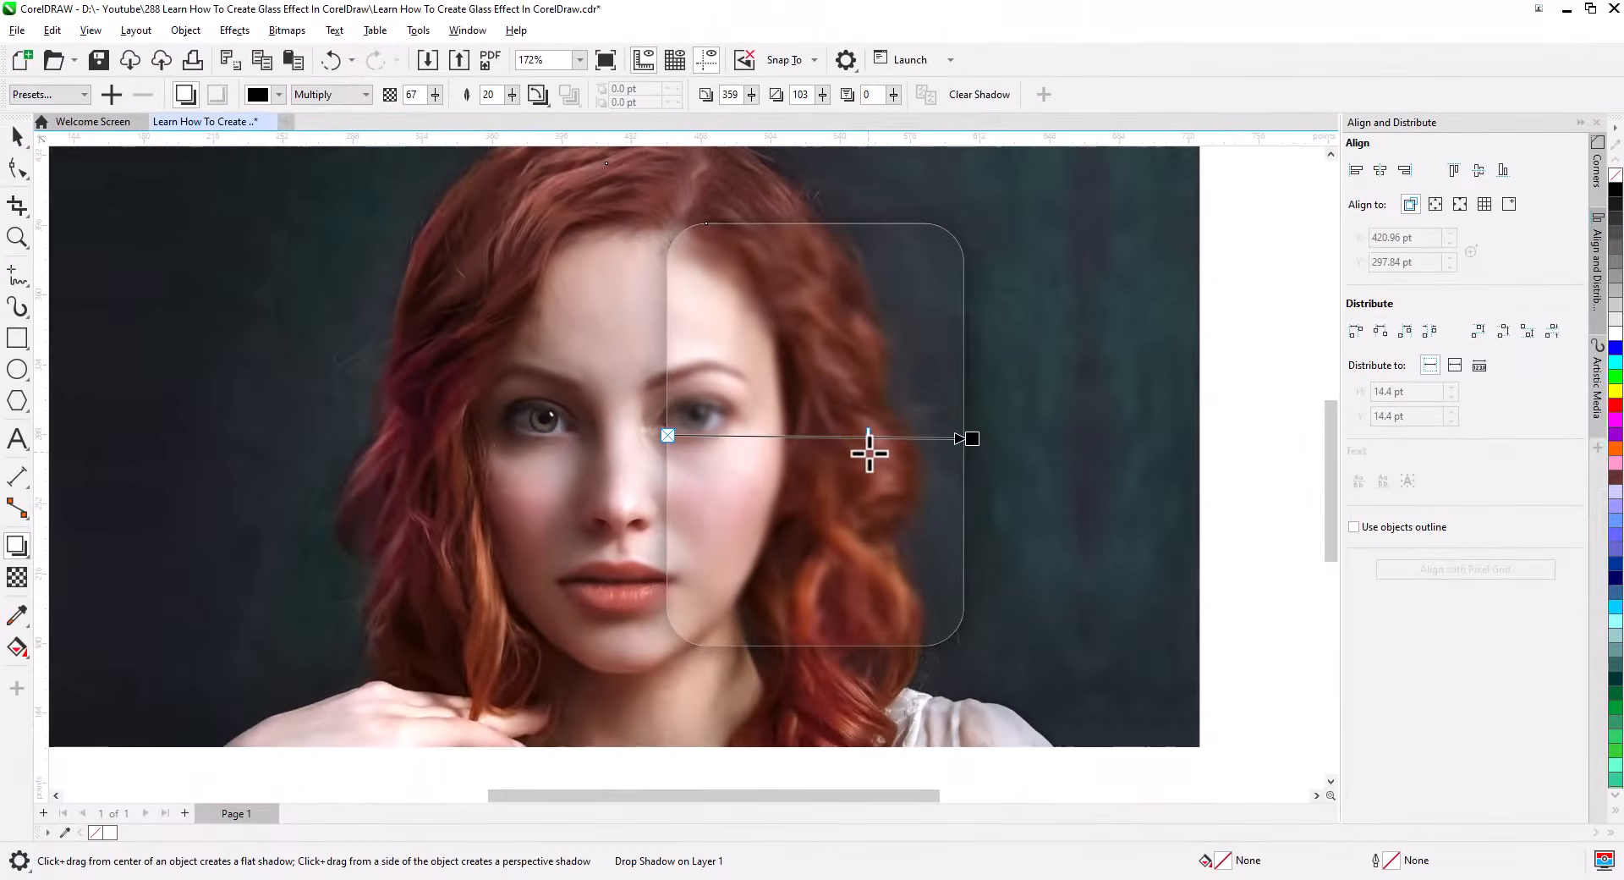
drag(868, 442, 861, 439)
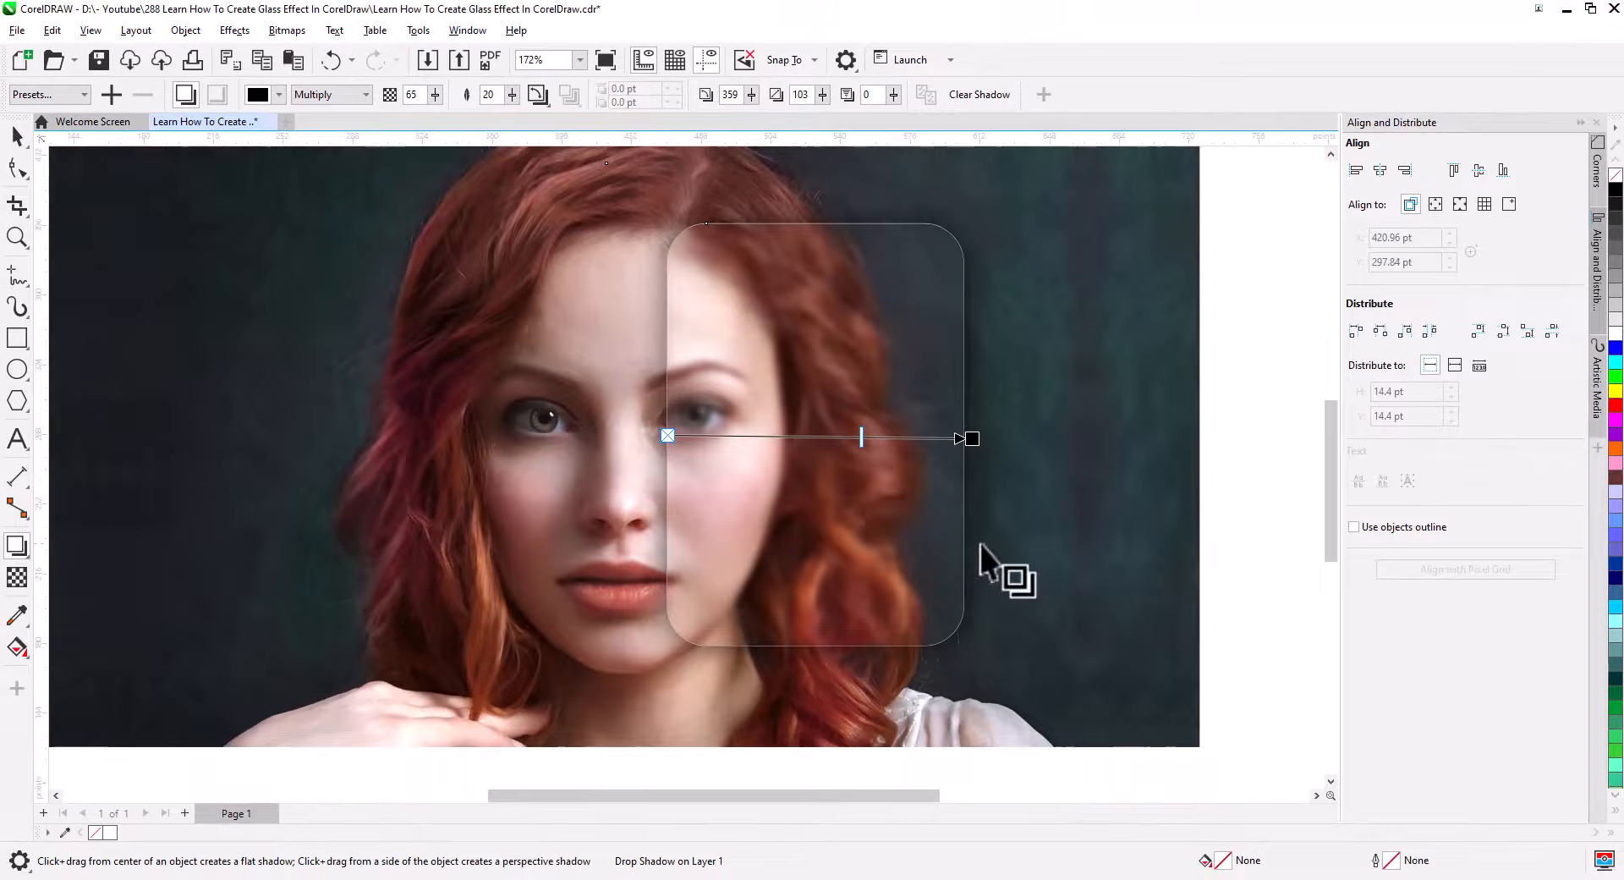
Break the rectangle's drop shadow apart.
click(16, 136)
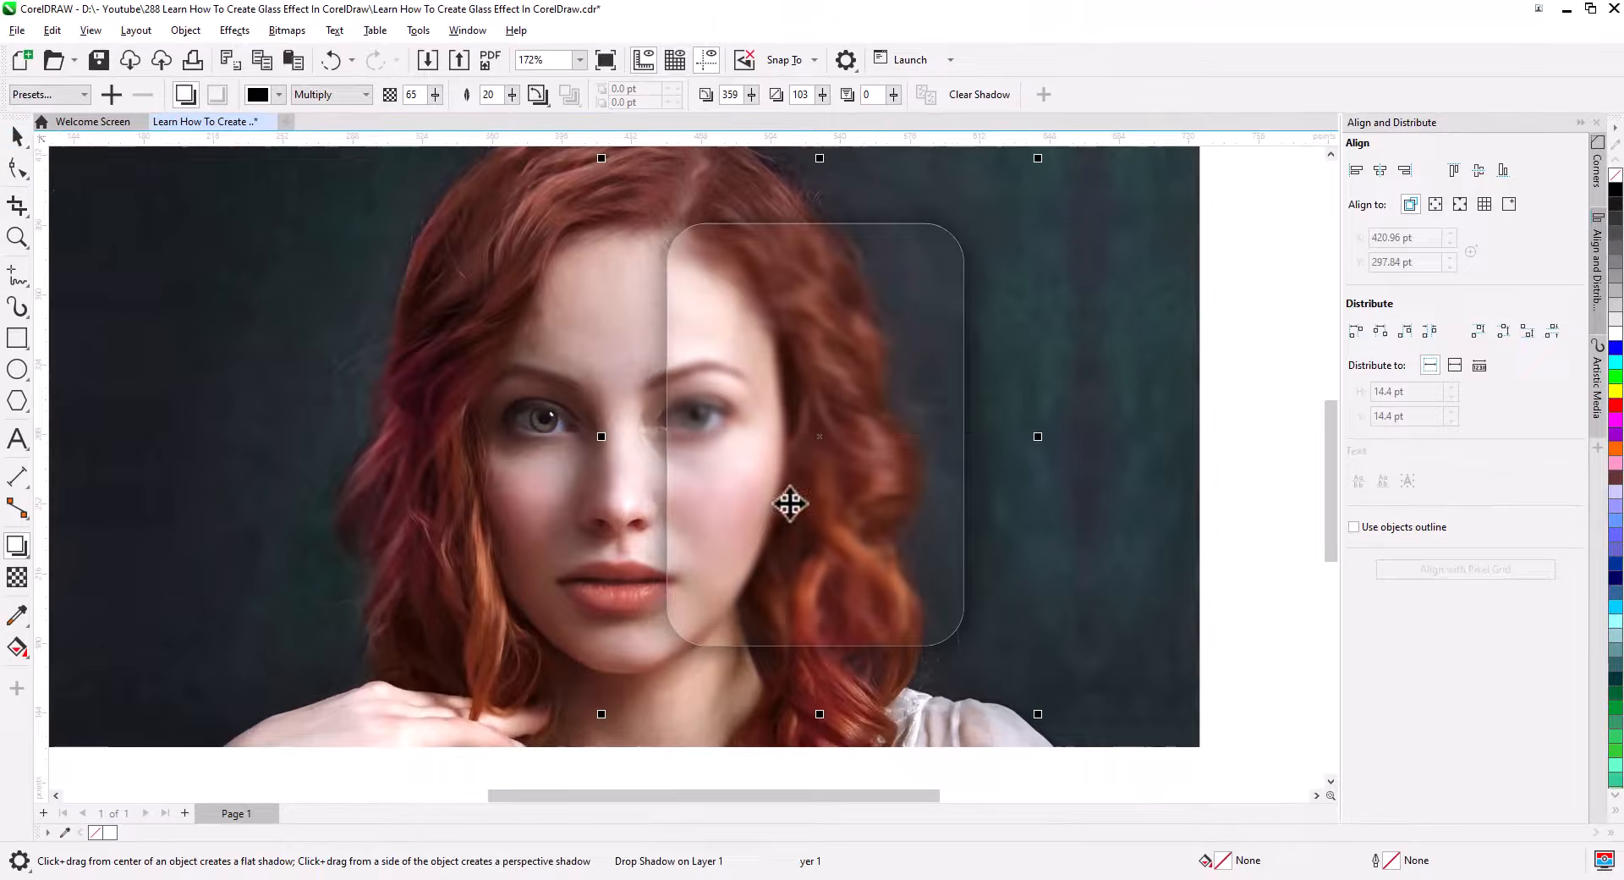
right_click(983, 521)
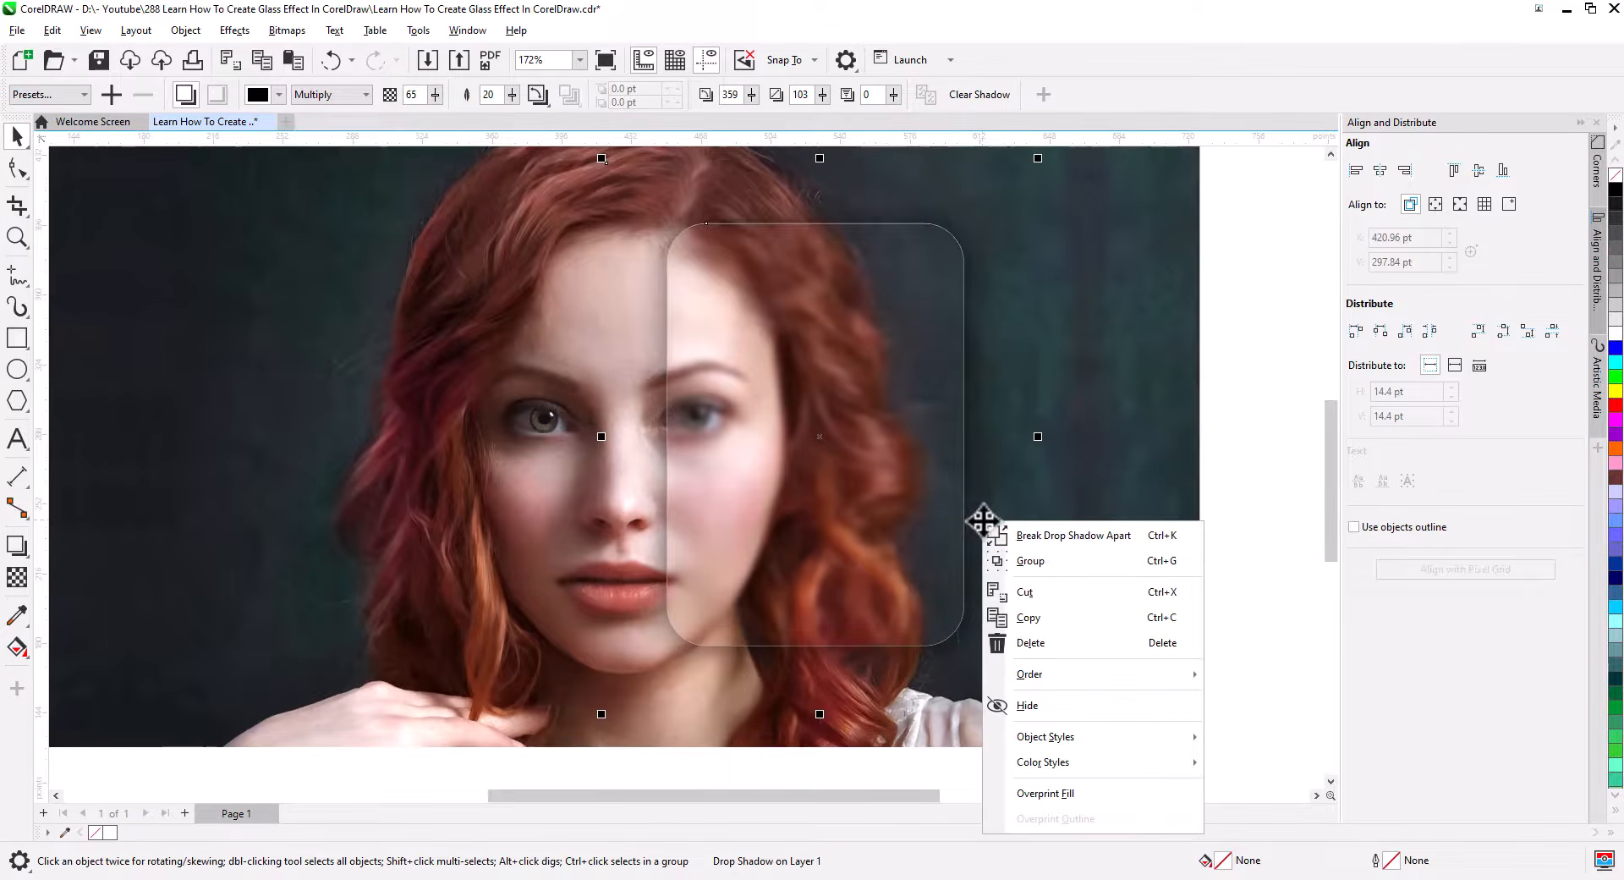
click(1094, 537)
Convert the clipped rounded rectangle to a bitmap at 300 dpi with a transparent background.
click(922, 622)
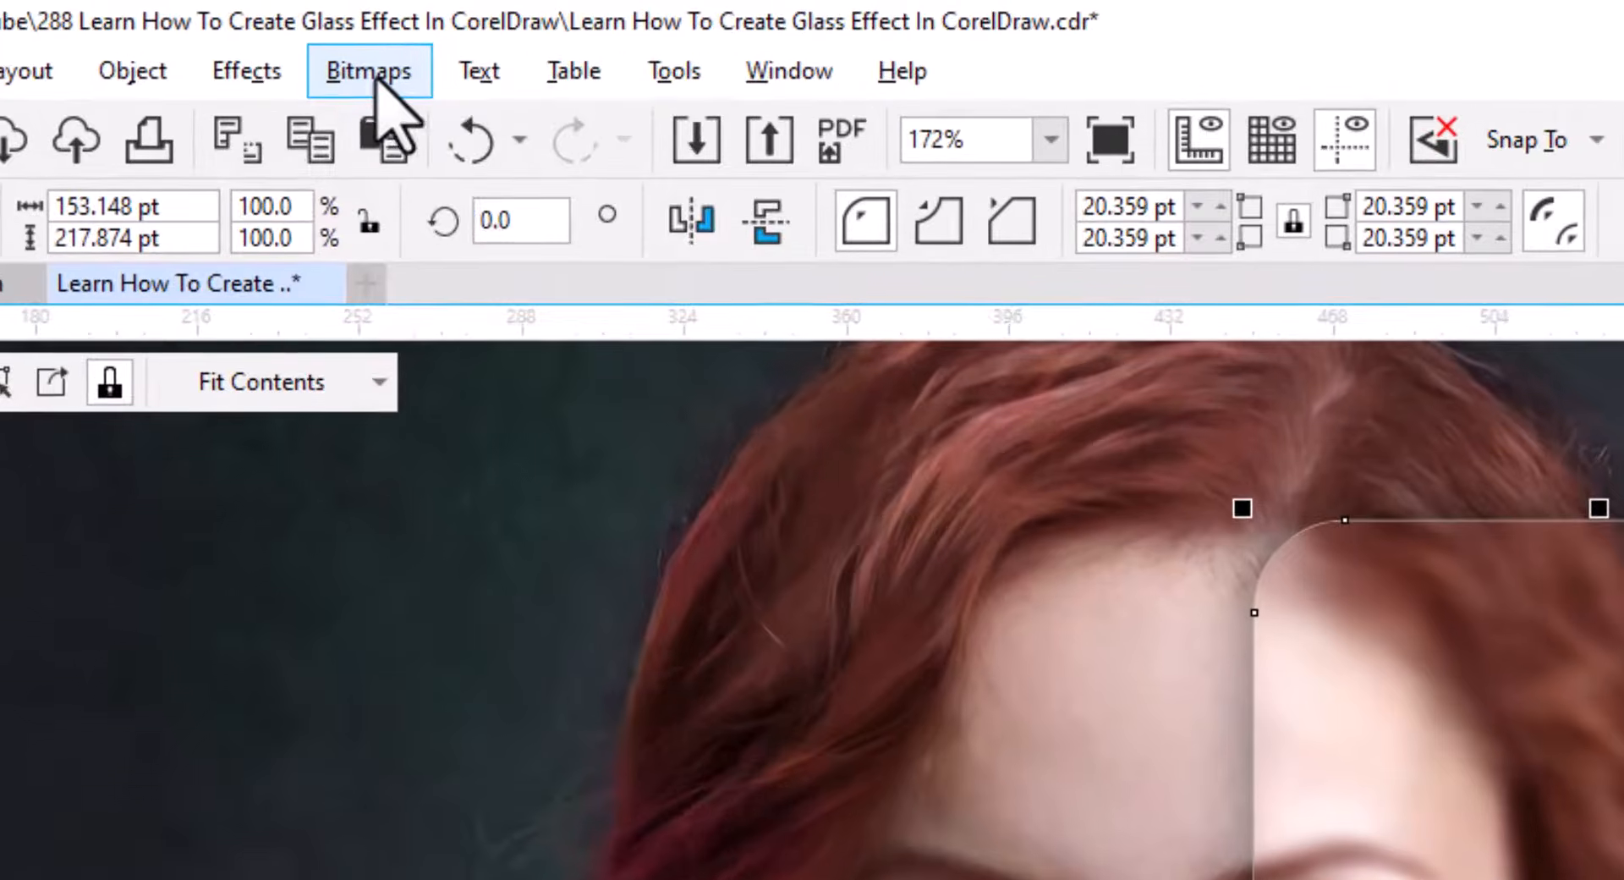
click(289, 31)
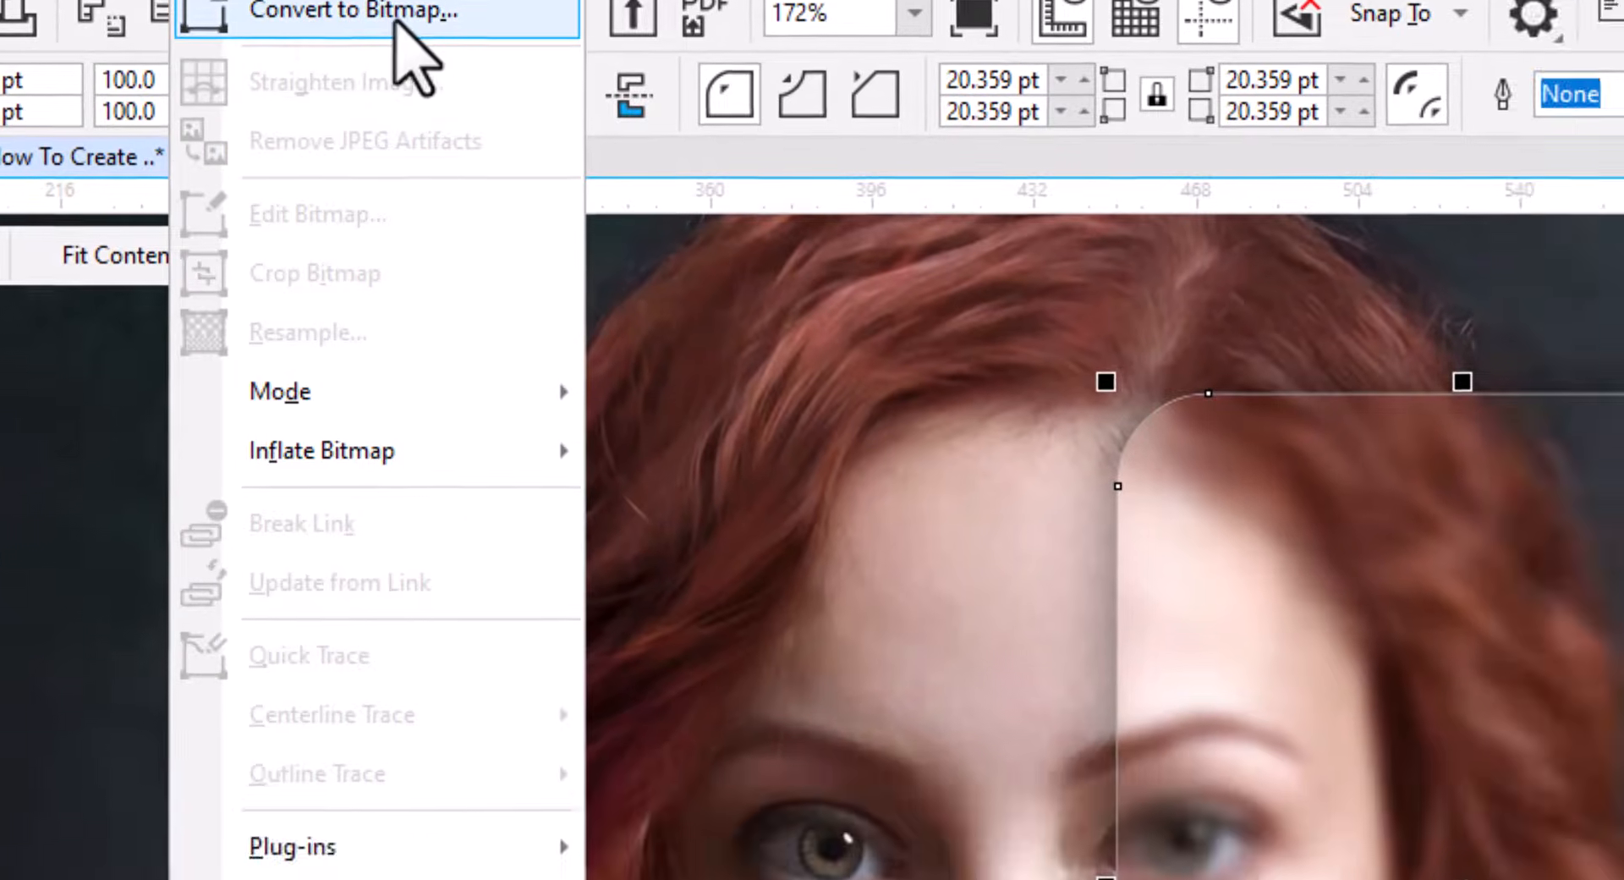
click(541, 139)
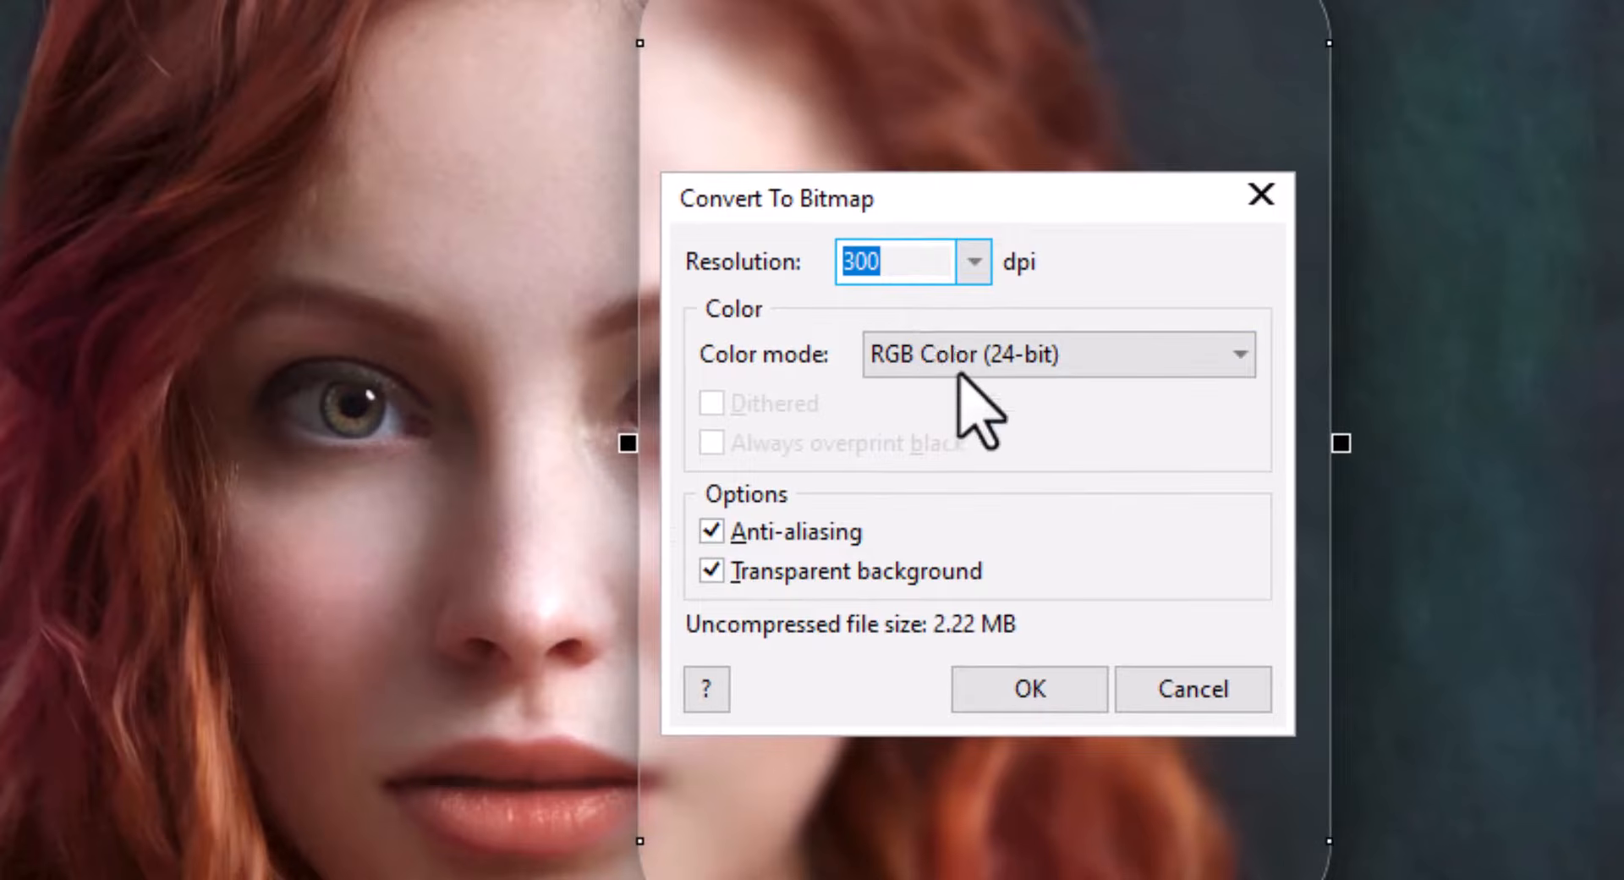
click(1041, 687)
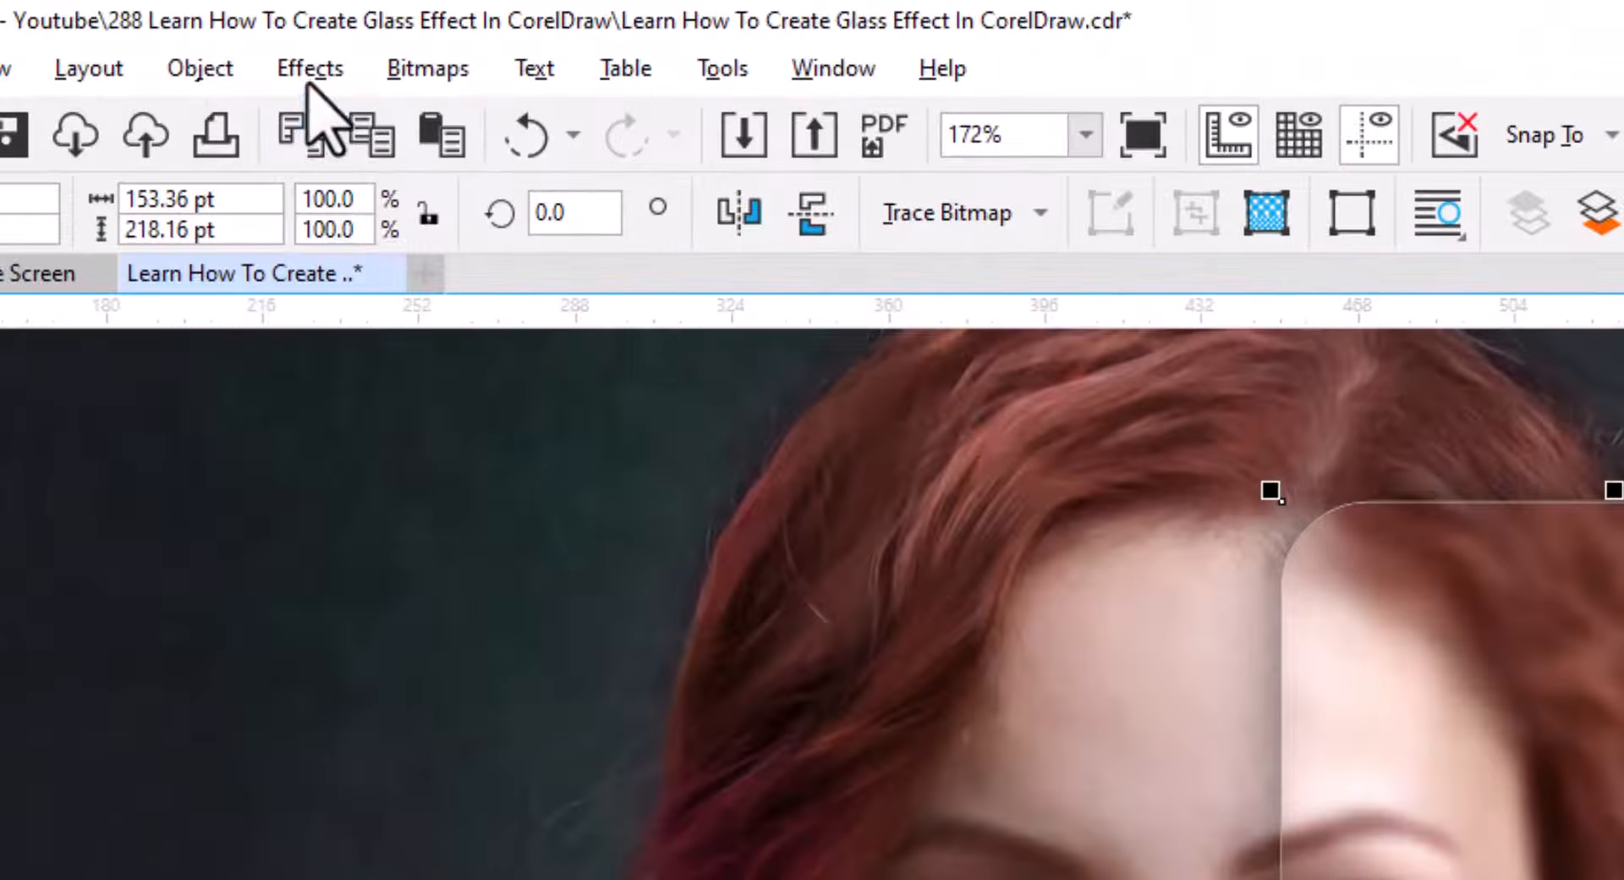
Apply Add Noise to the new bitmap with Gaussian noise, level 50 and density 40.
click(230, 30)
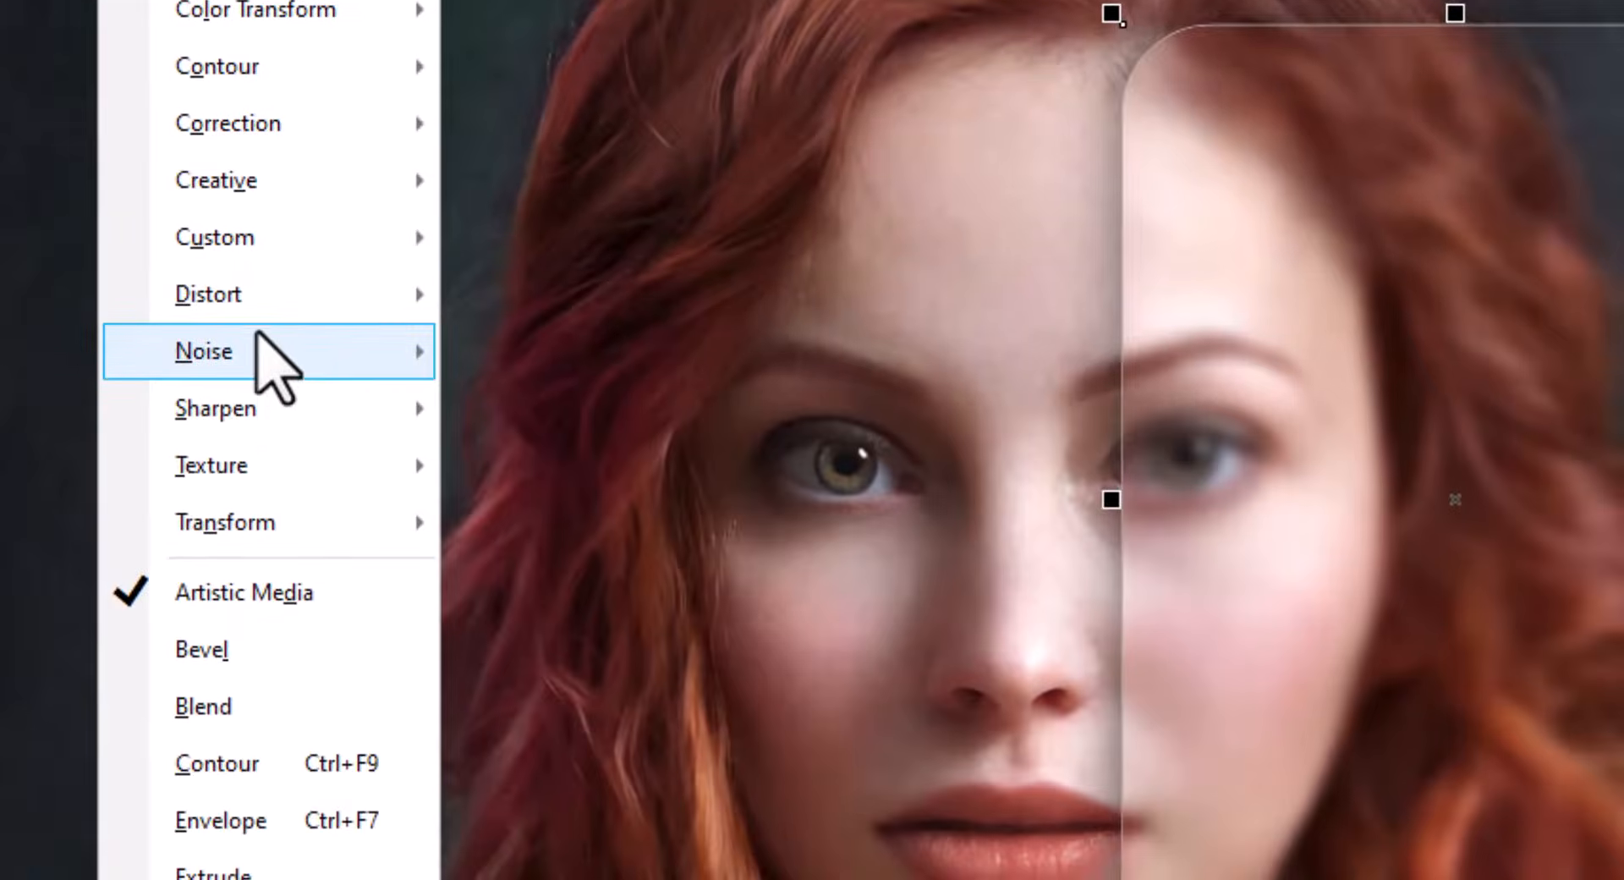
mouse_move(415, 828)
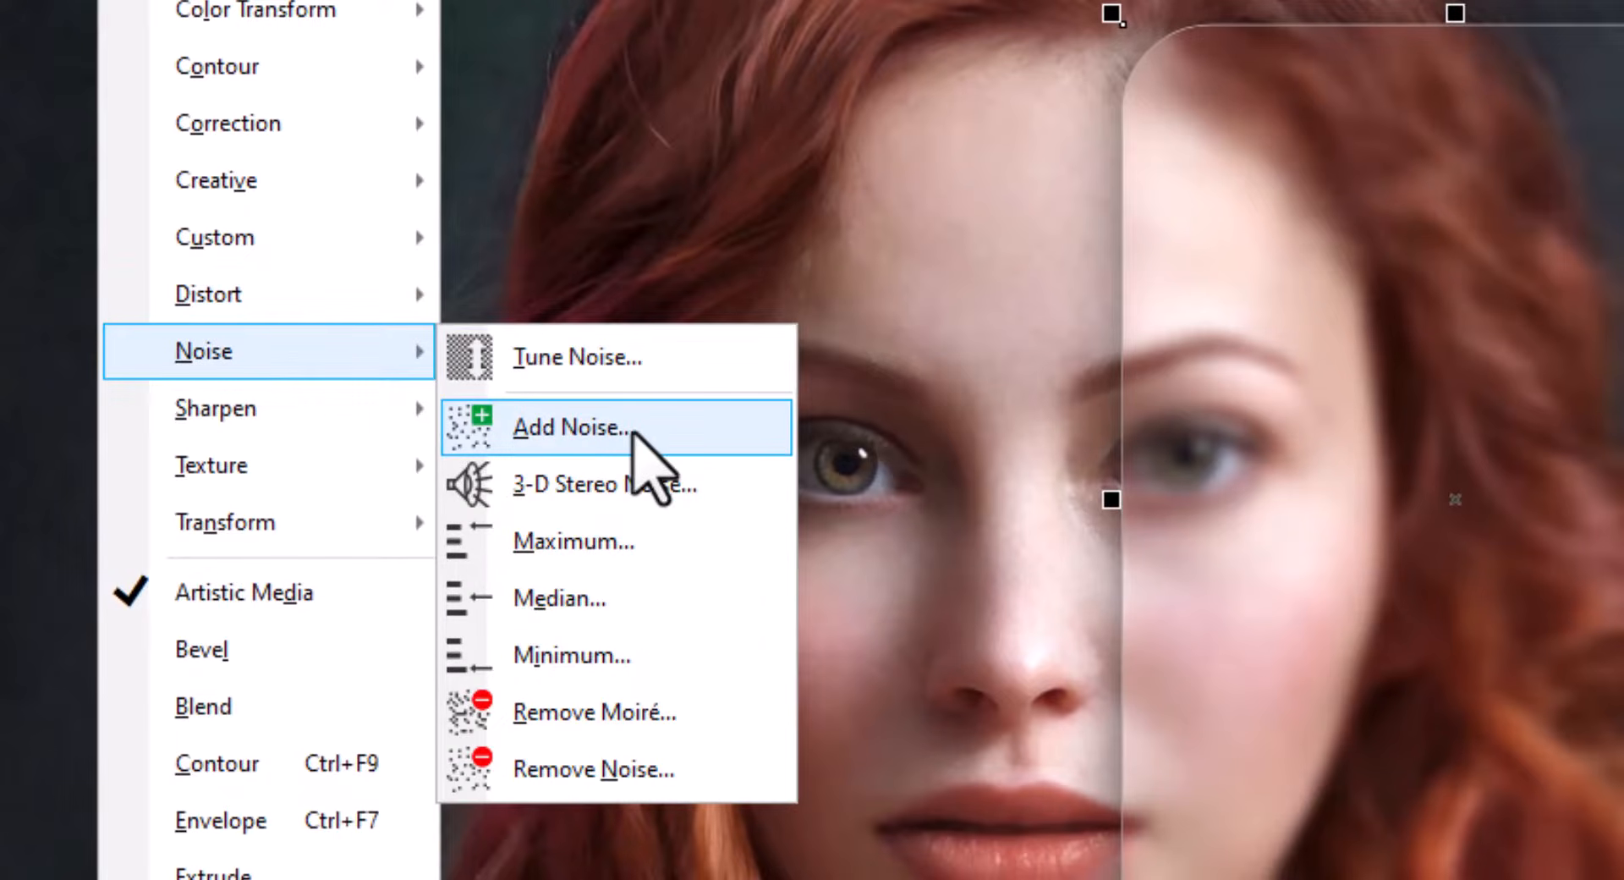
click(592, 427)
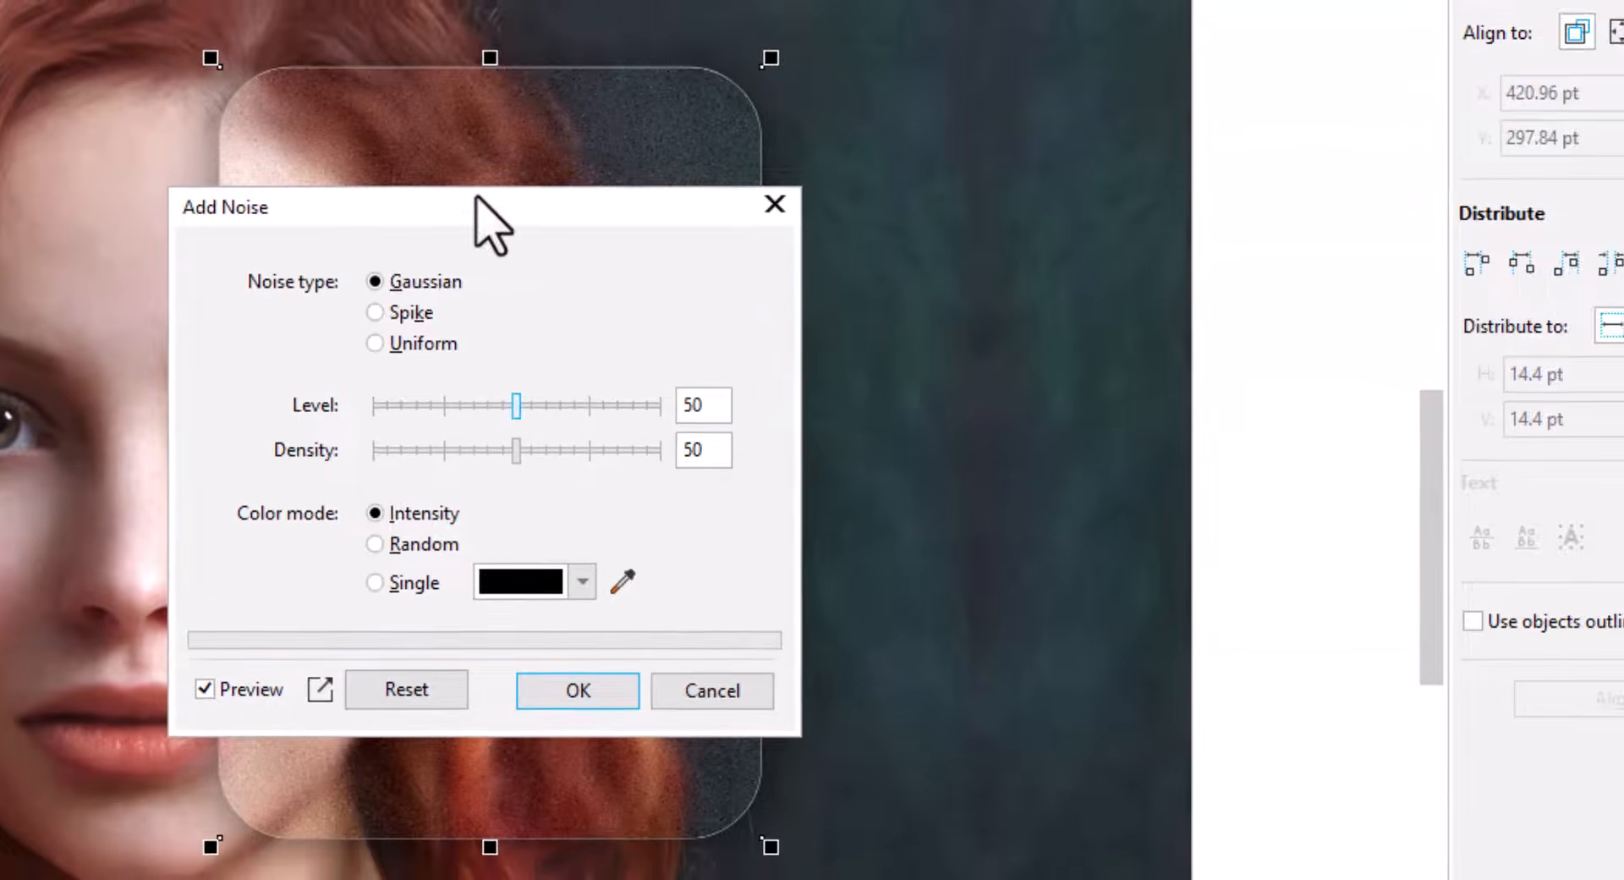
drag(477, 196, 1111, 203)
drag(759, 491, 468, 532)
drag(1150, 452, 1124, 451)
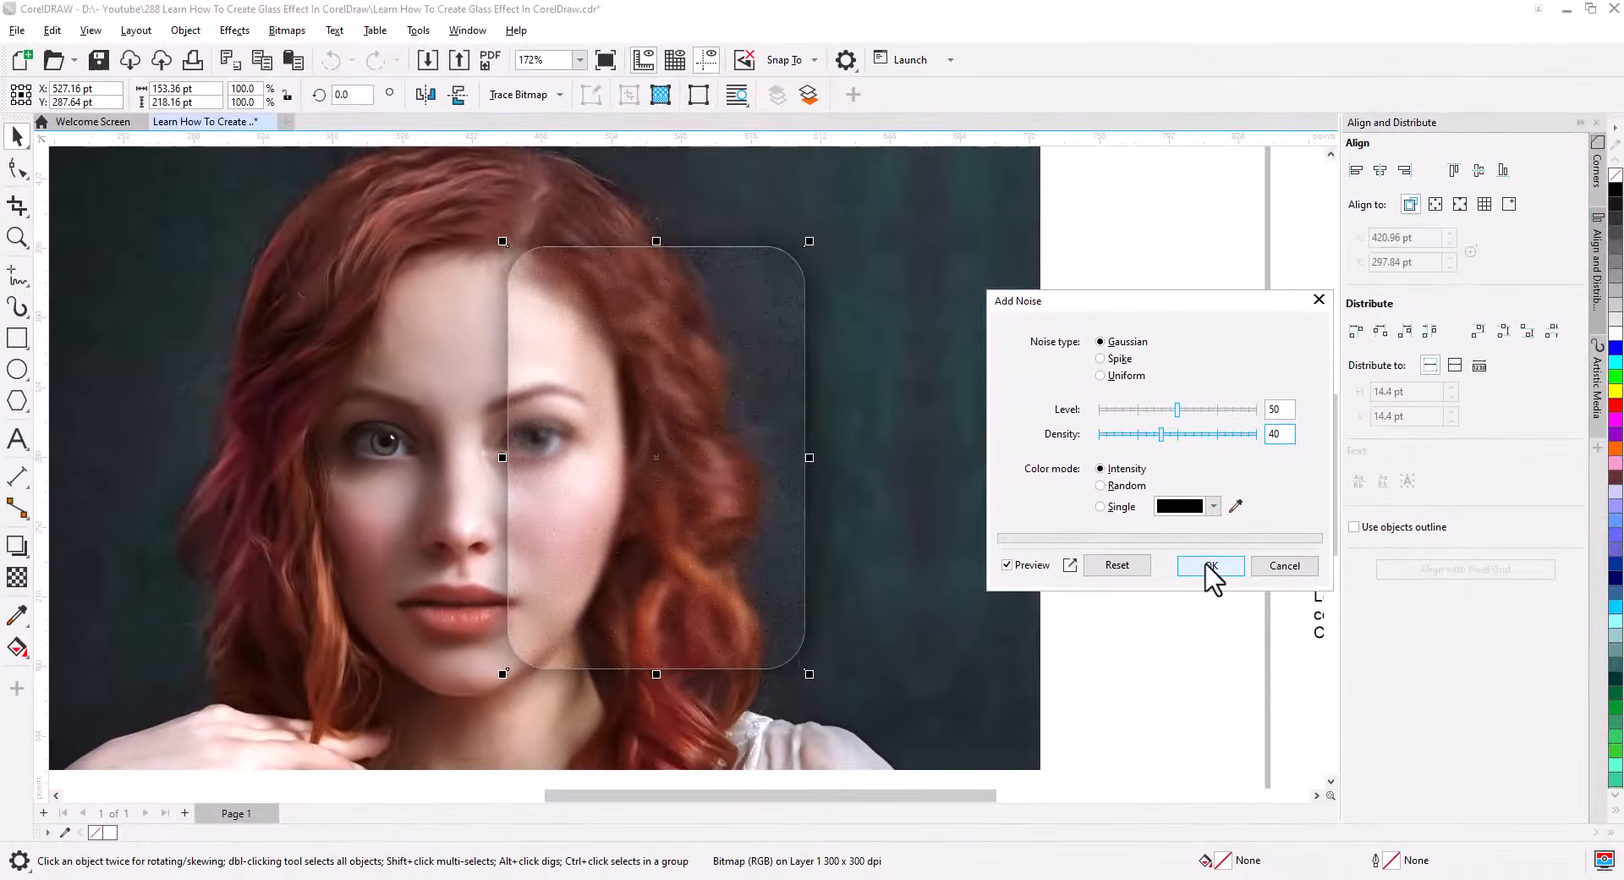
click(1212, 691)
scroll(647, 499, up, 5)
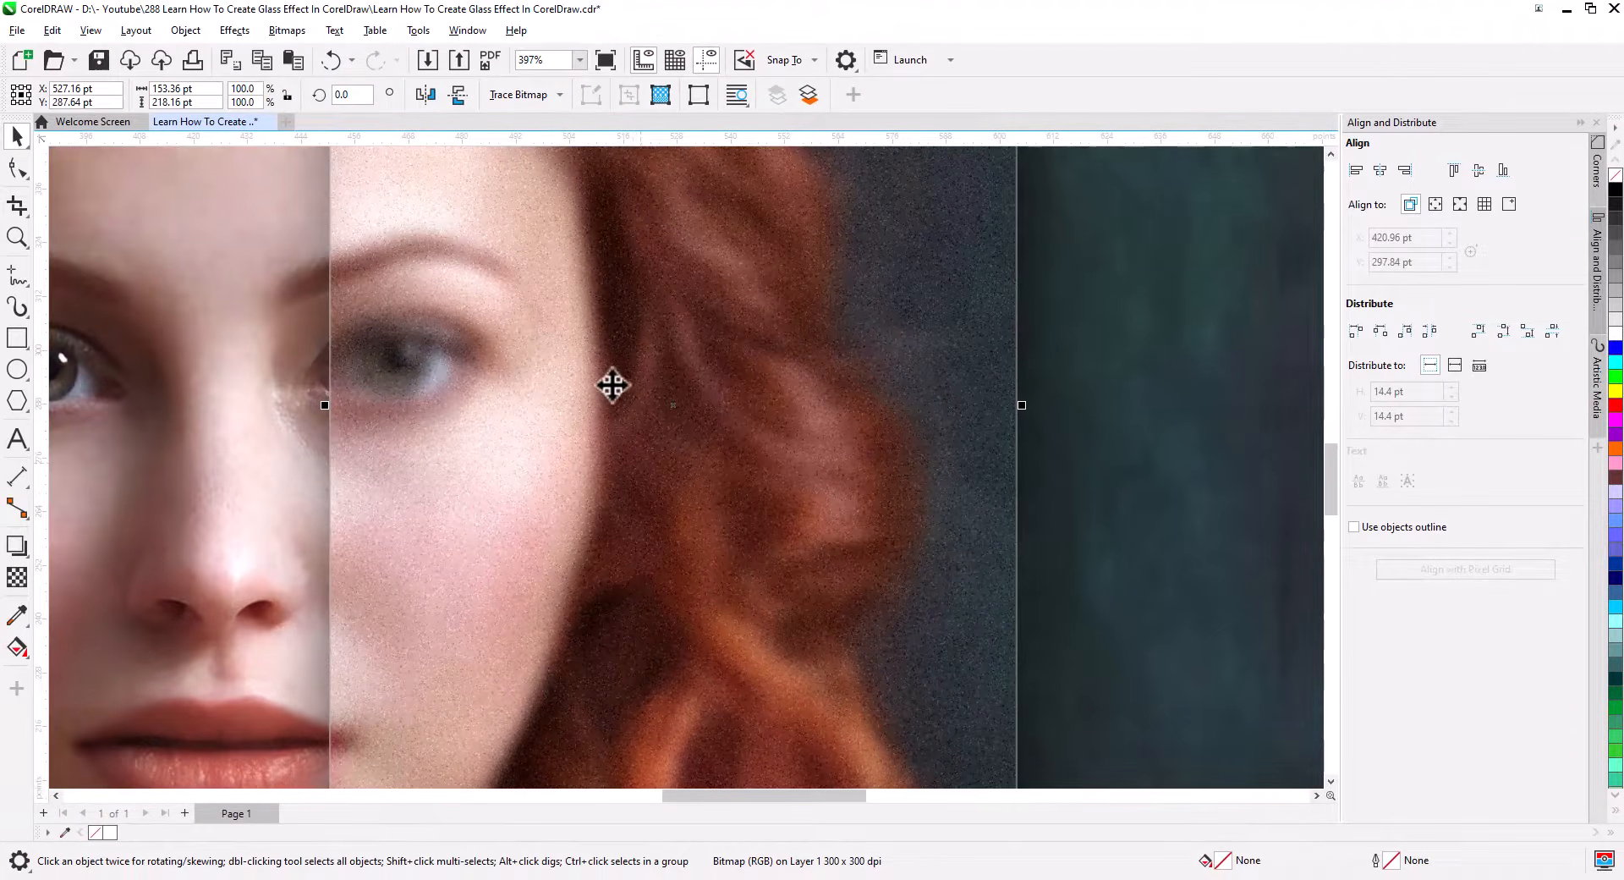
scroll(711, 504, down, 7)
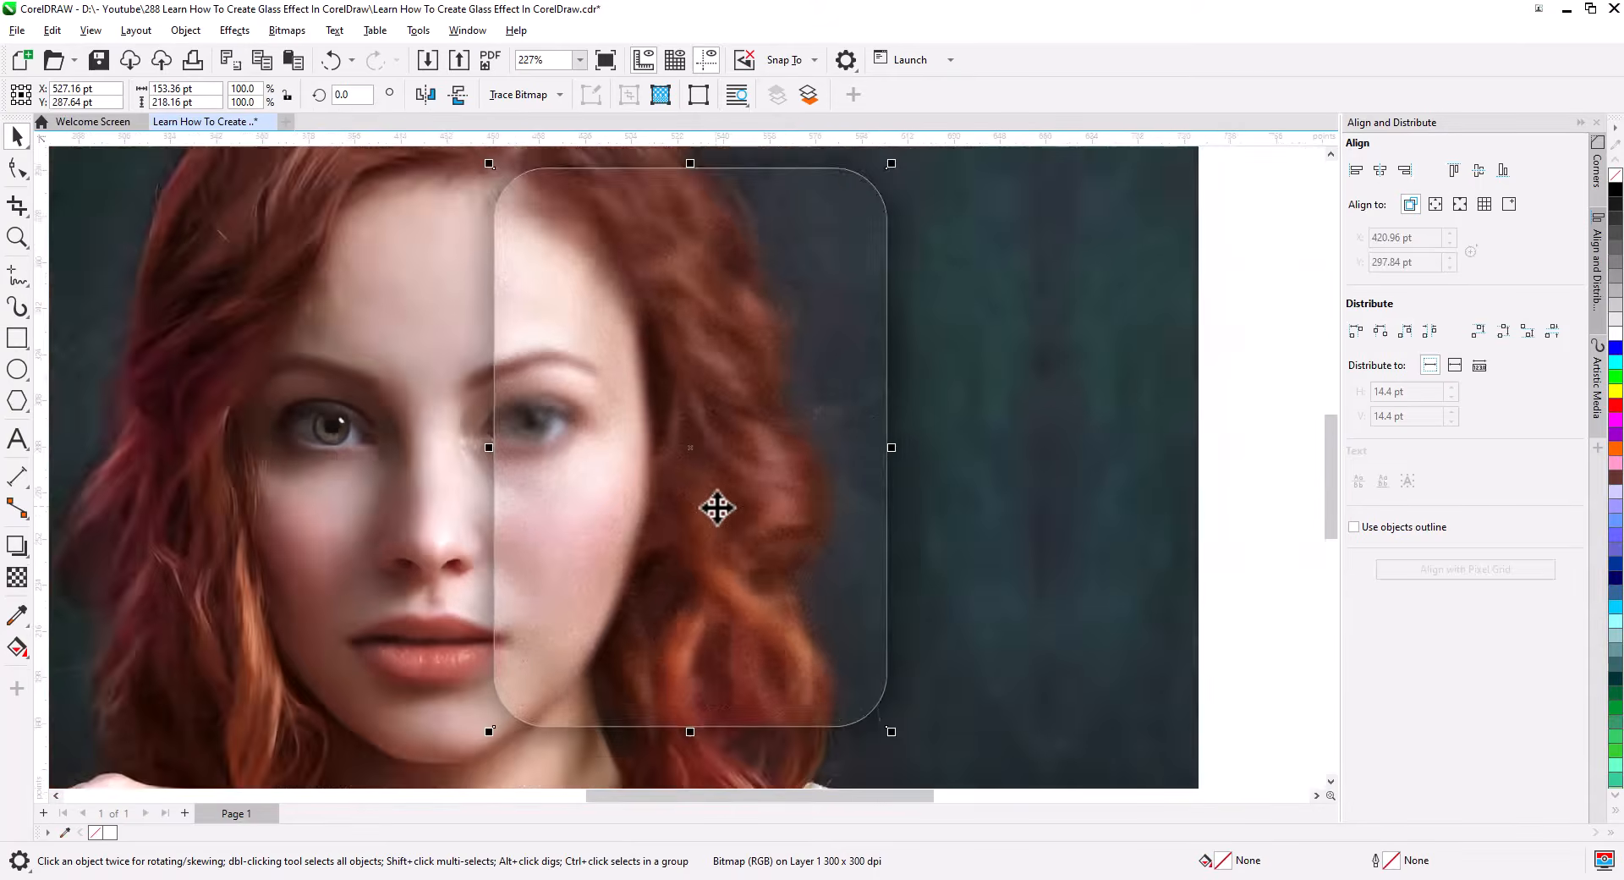
Send the noise bitmap and its shadow two levels back in the stacking order, behind the rounded rectangle.
drag(738, 530, 784, 514)
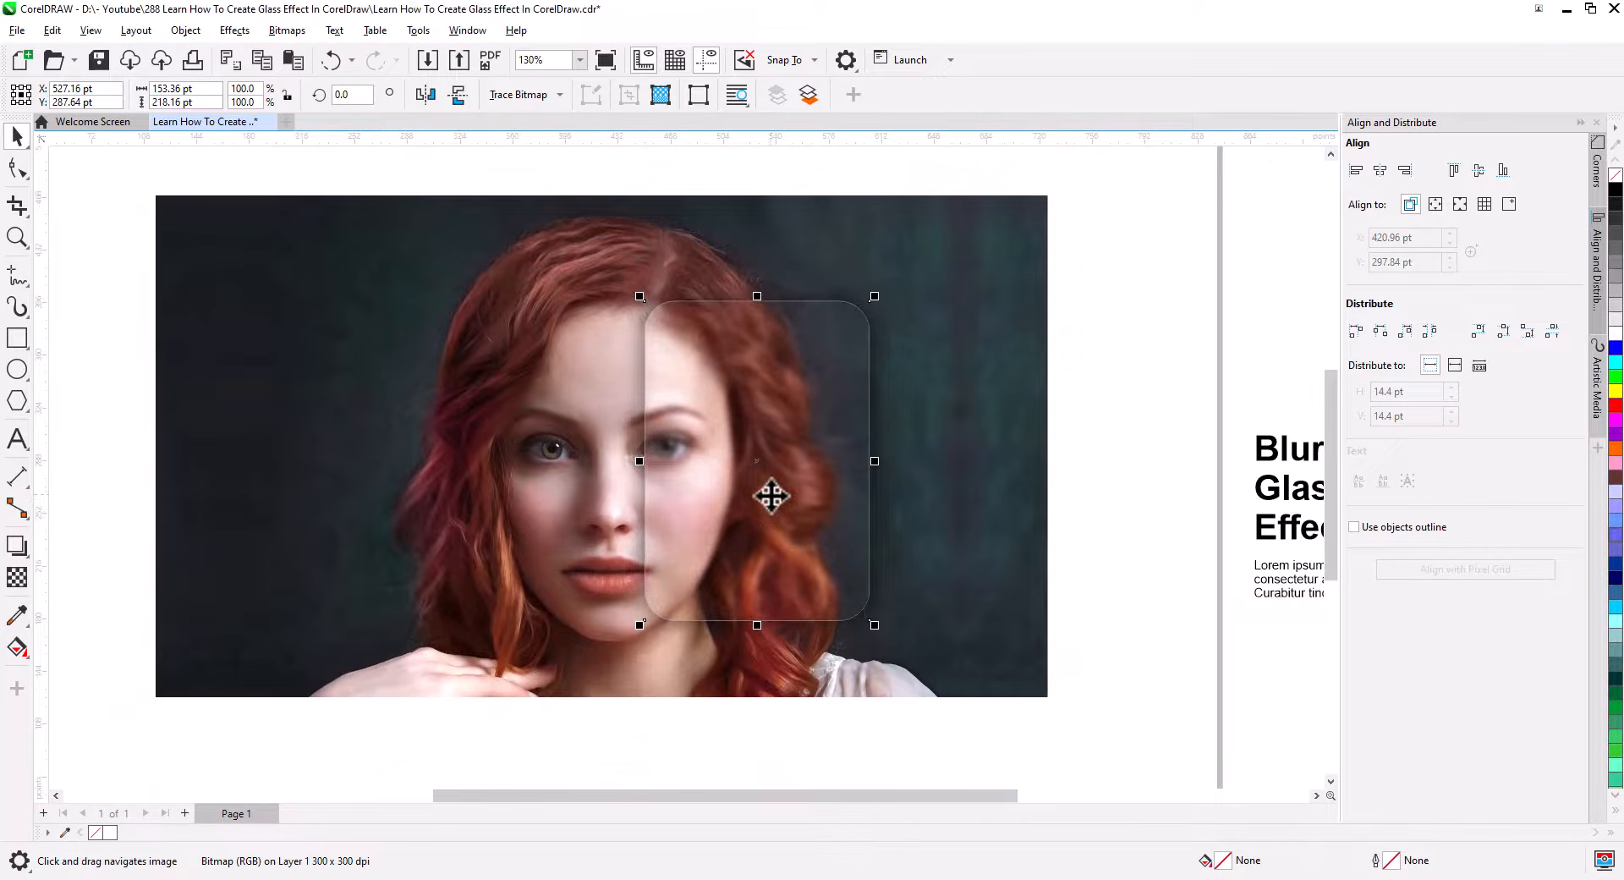
click(796, 523)
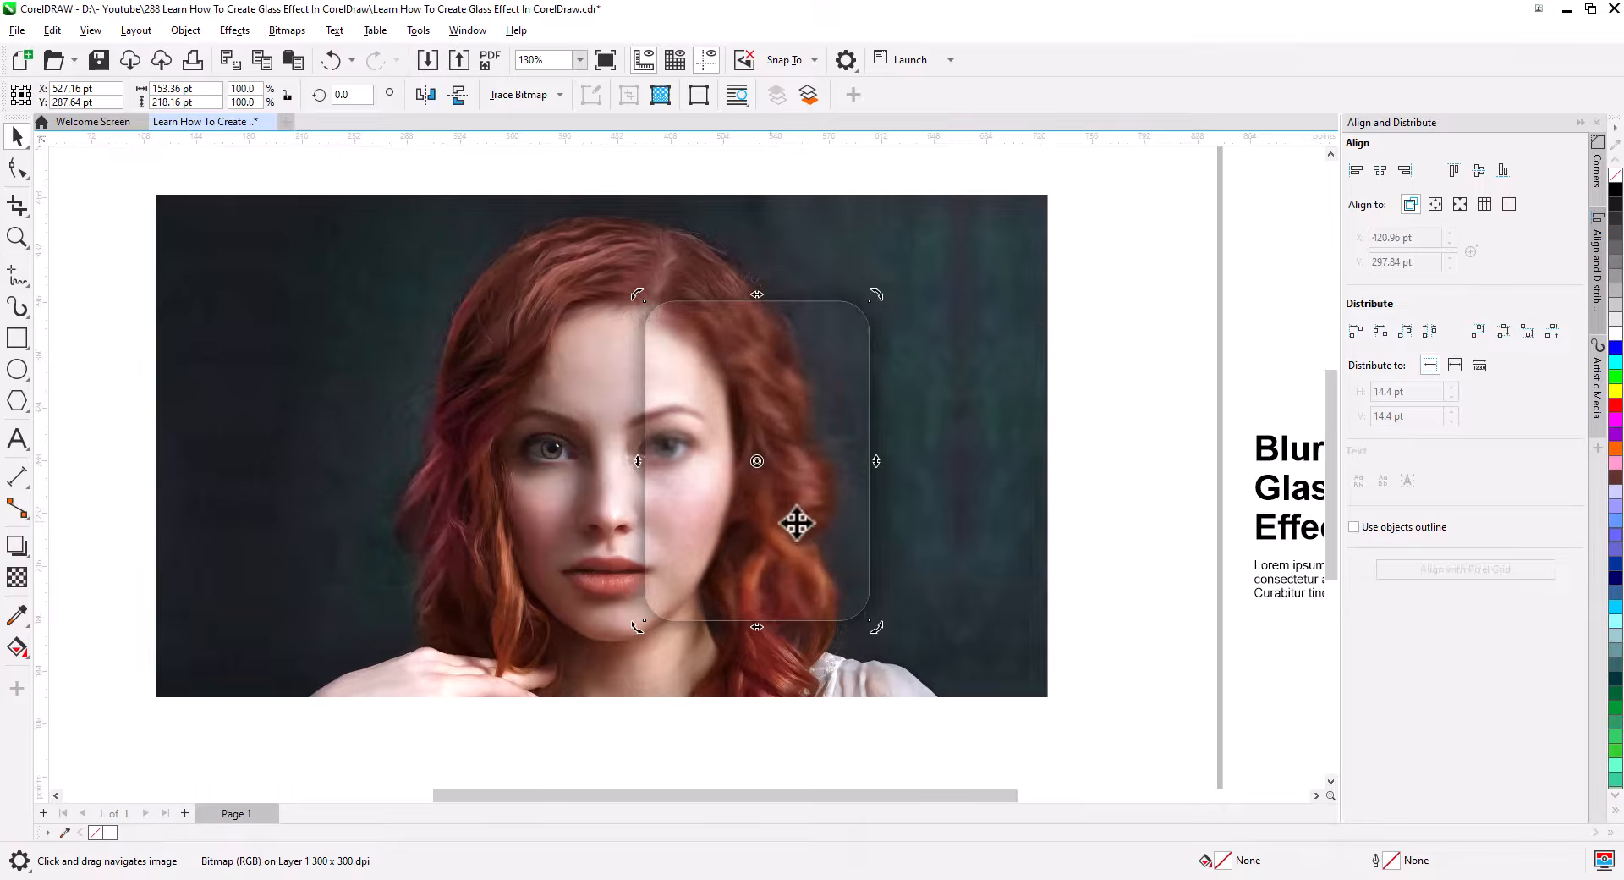
shift+click(886, 553)
key(ctrl+Page_Down)
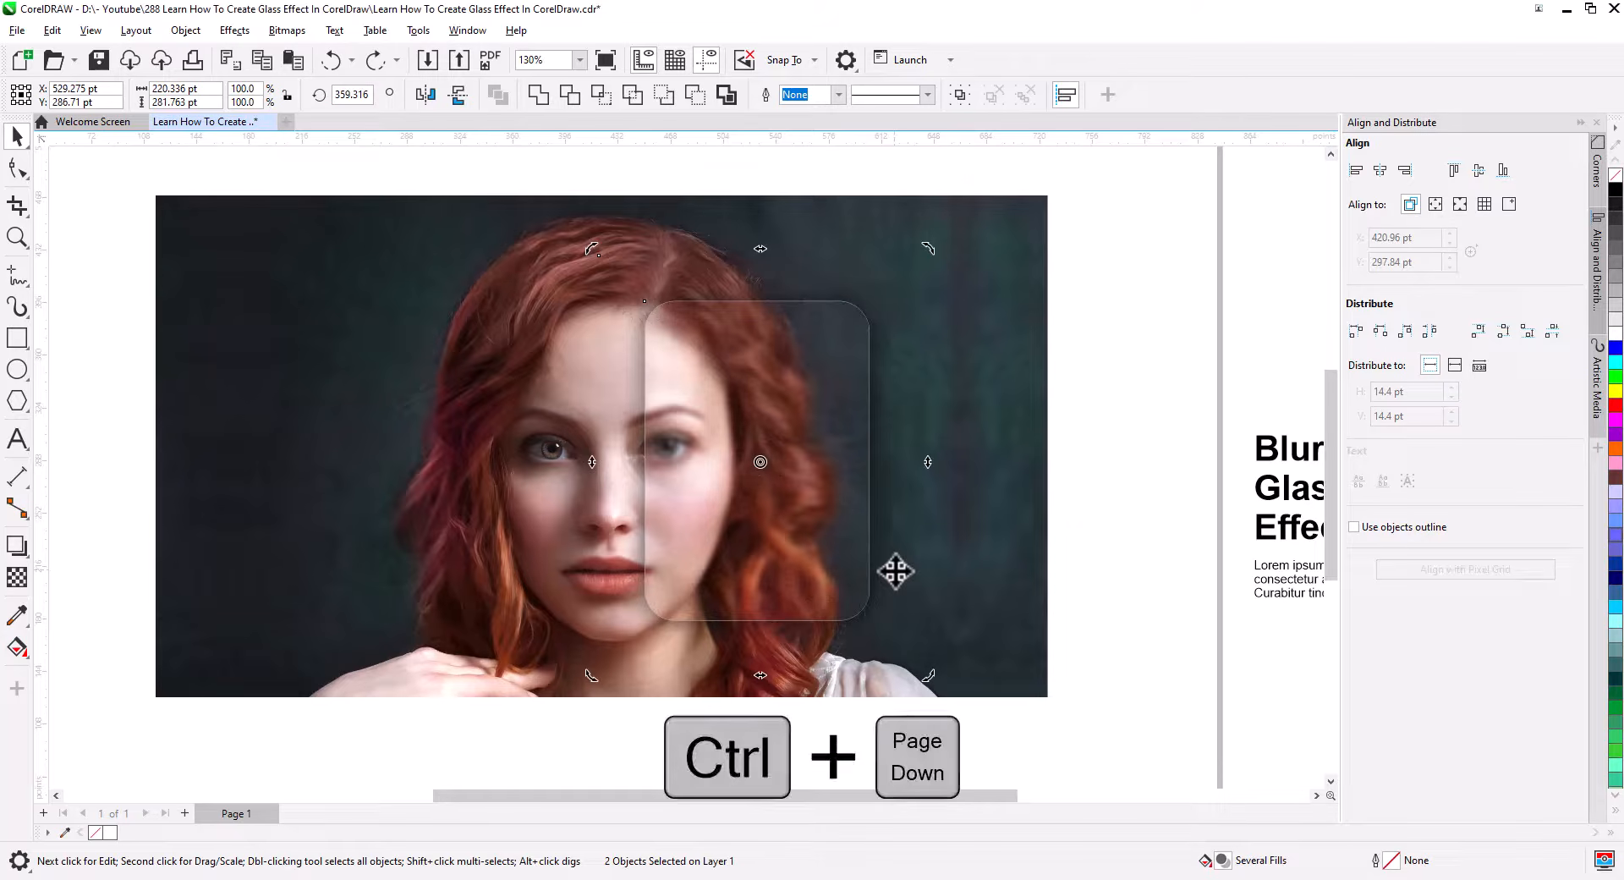
key(ctrl+Page_Down)
key(Escape)
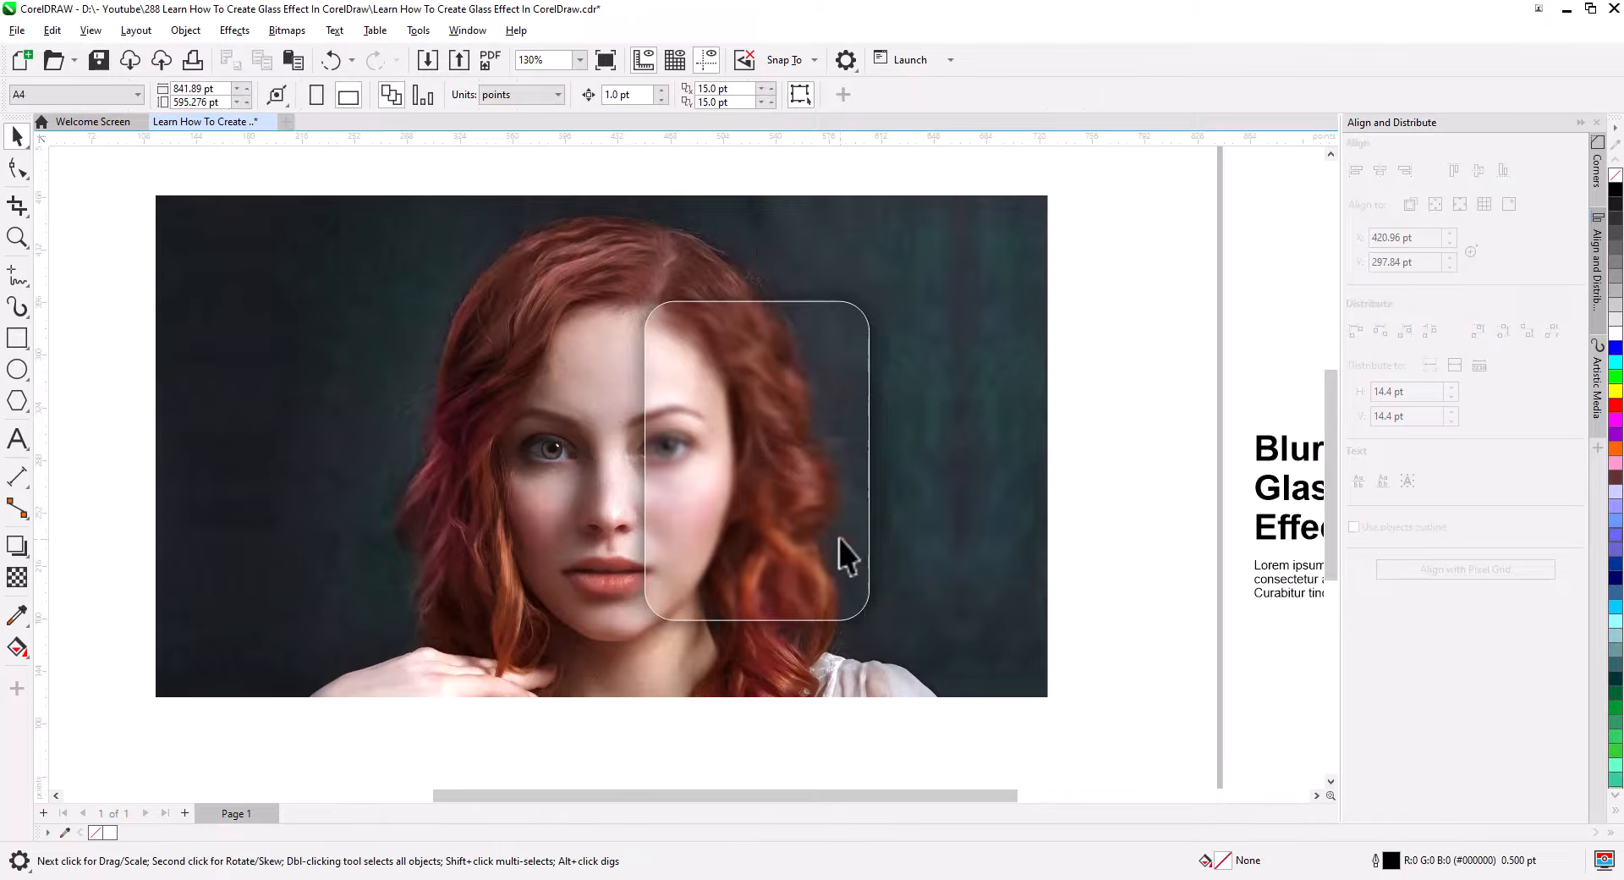
Set the rounded rectangle's outline width to 1.5 pt.
click(852, 581)
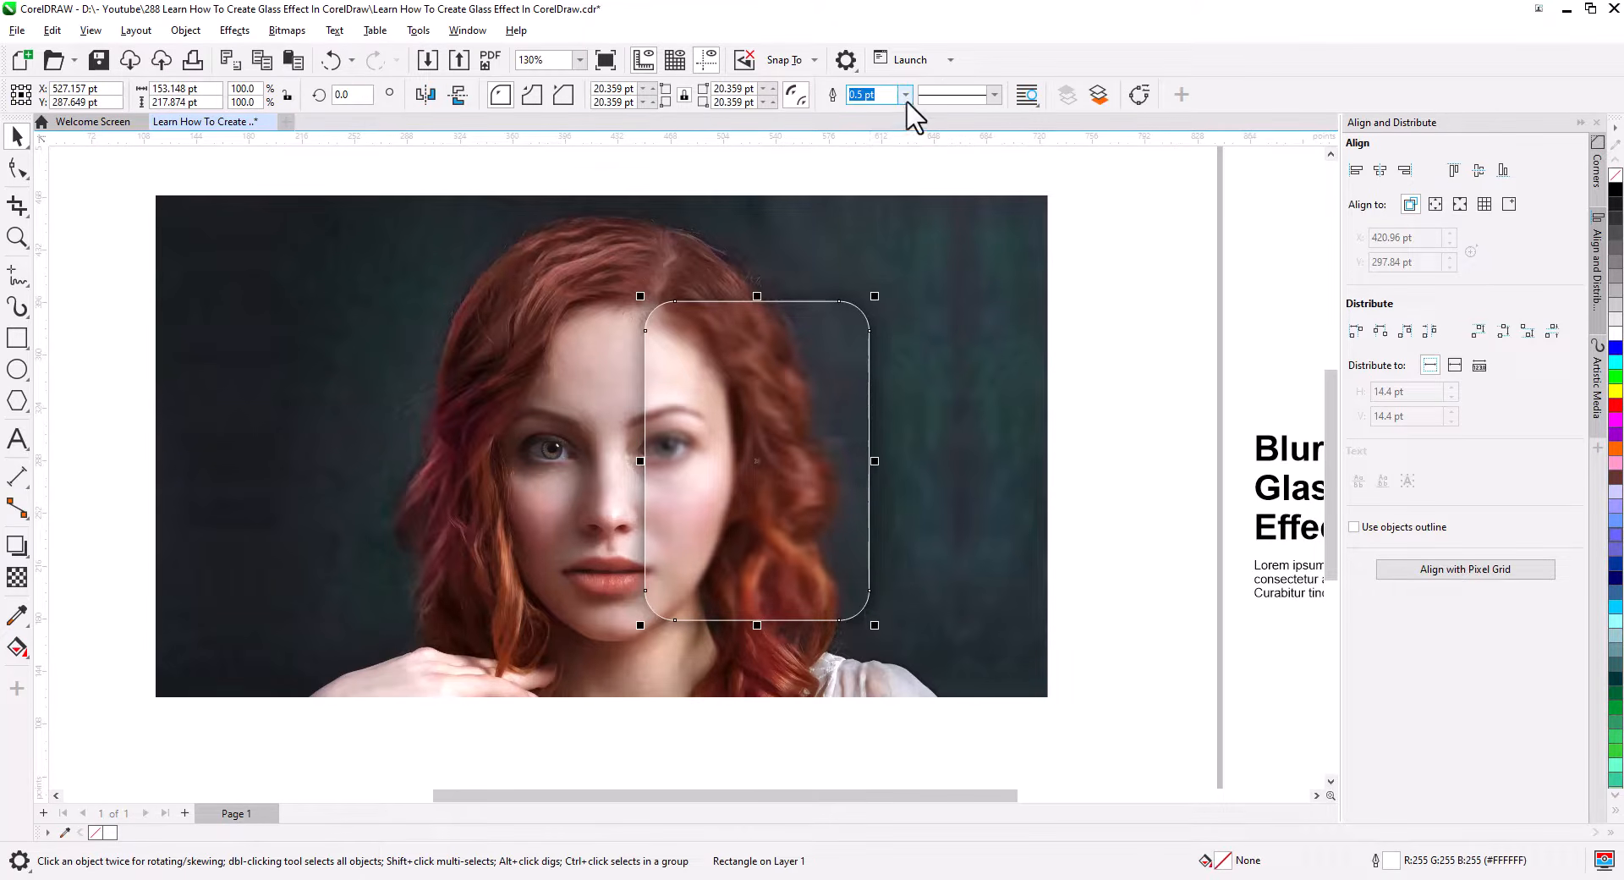
click(905, 96)
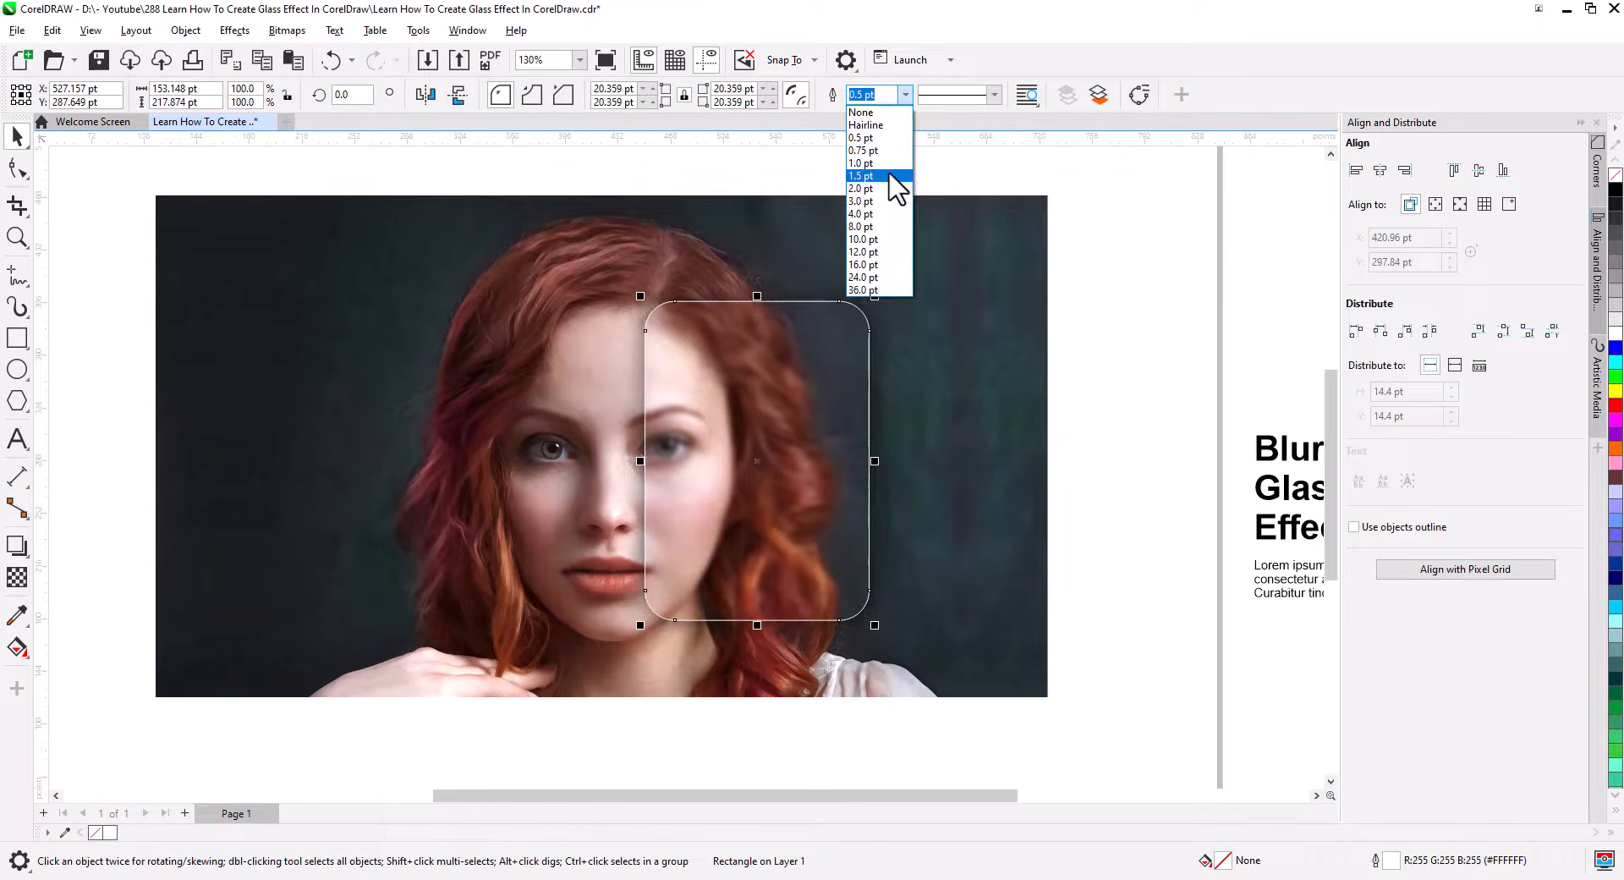
click(863, 175)
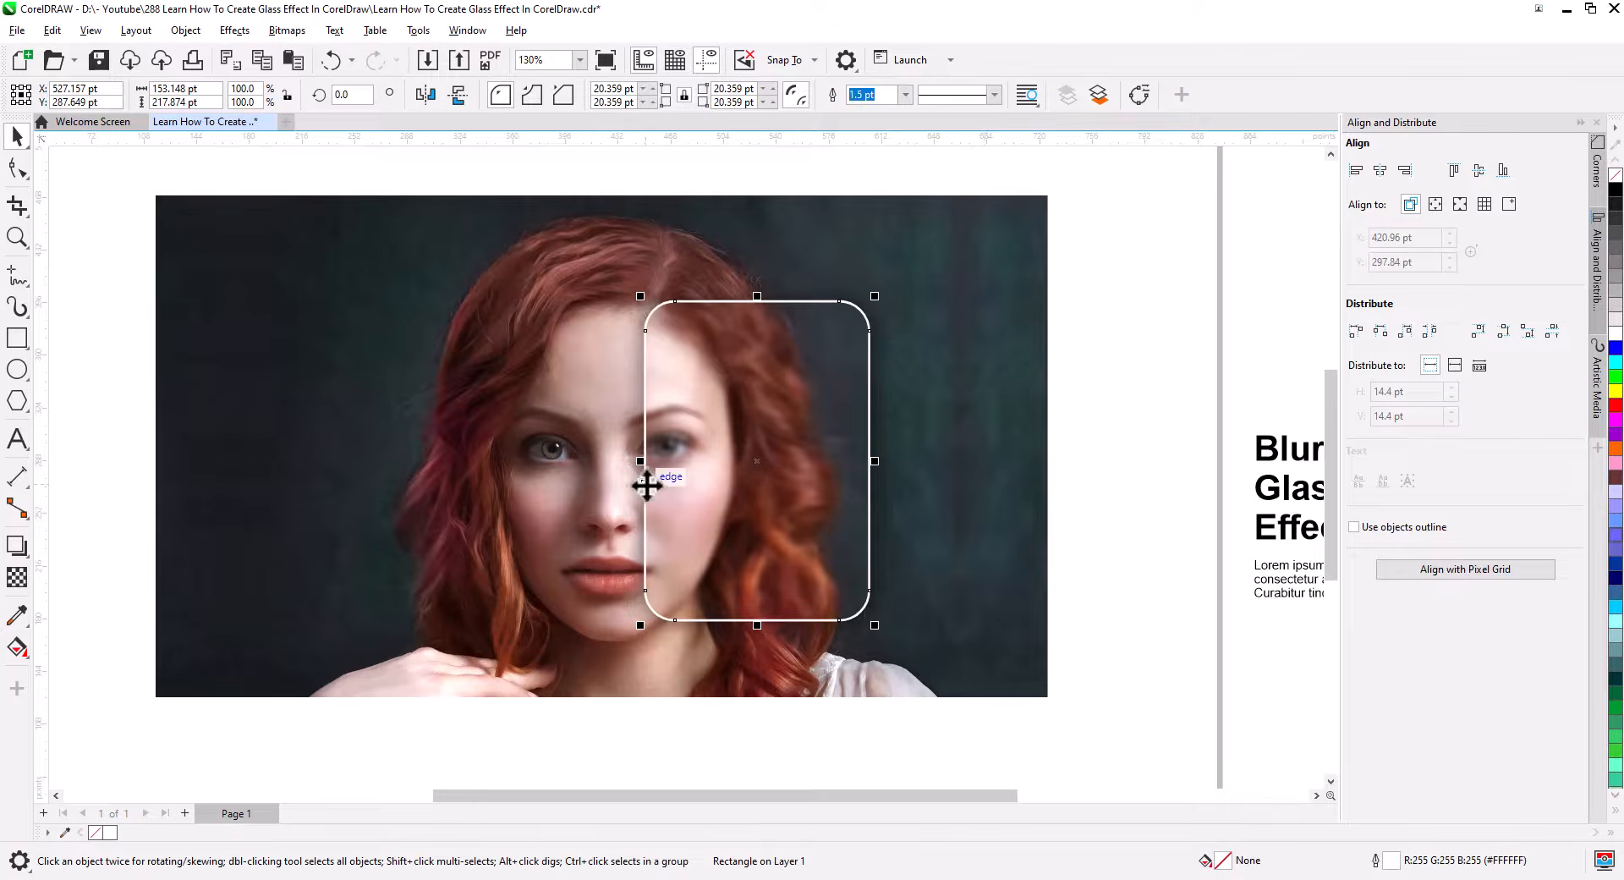
Apply a diagonal fountain transparency to the outlined rectangle, running from its upper right to lower left corner.
scroll(694, 485, up, 2)
click(17, 577)
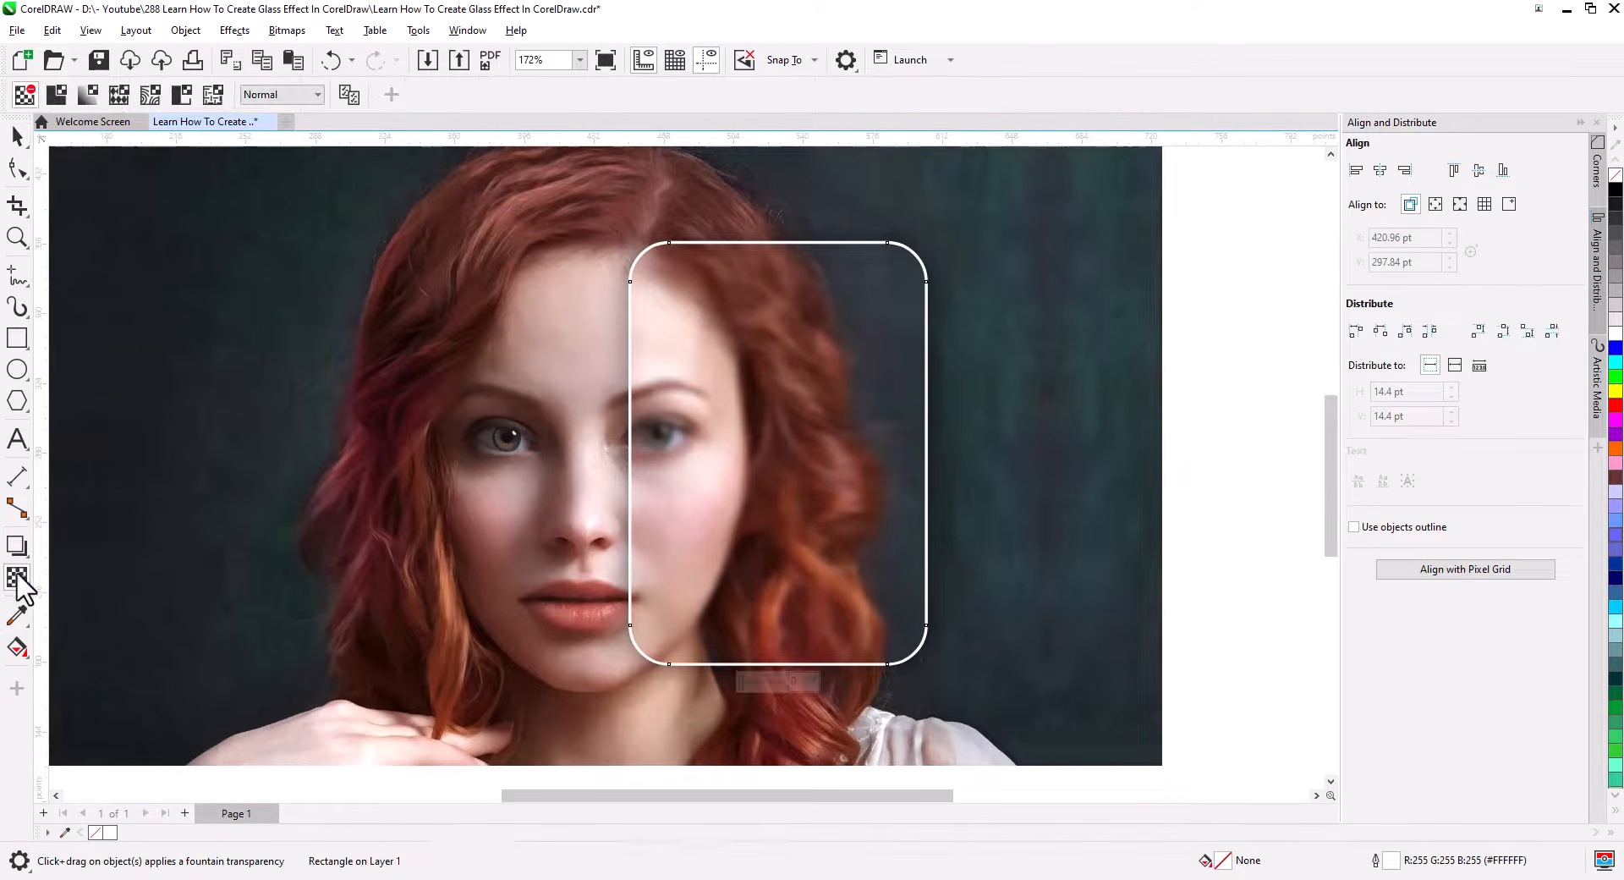
drag(927, 226, 659, 596)
drag(927, 225, 864, 269)
drag(661, 606, 655, 634)
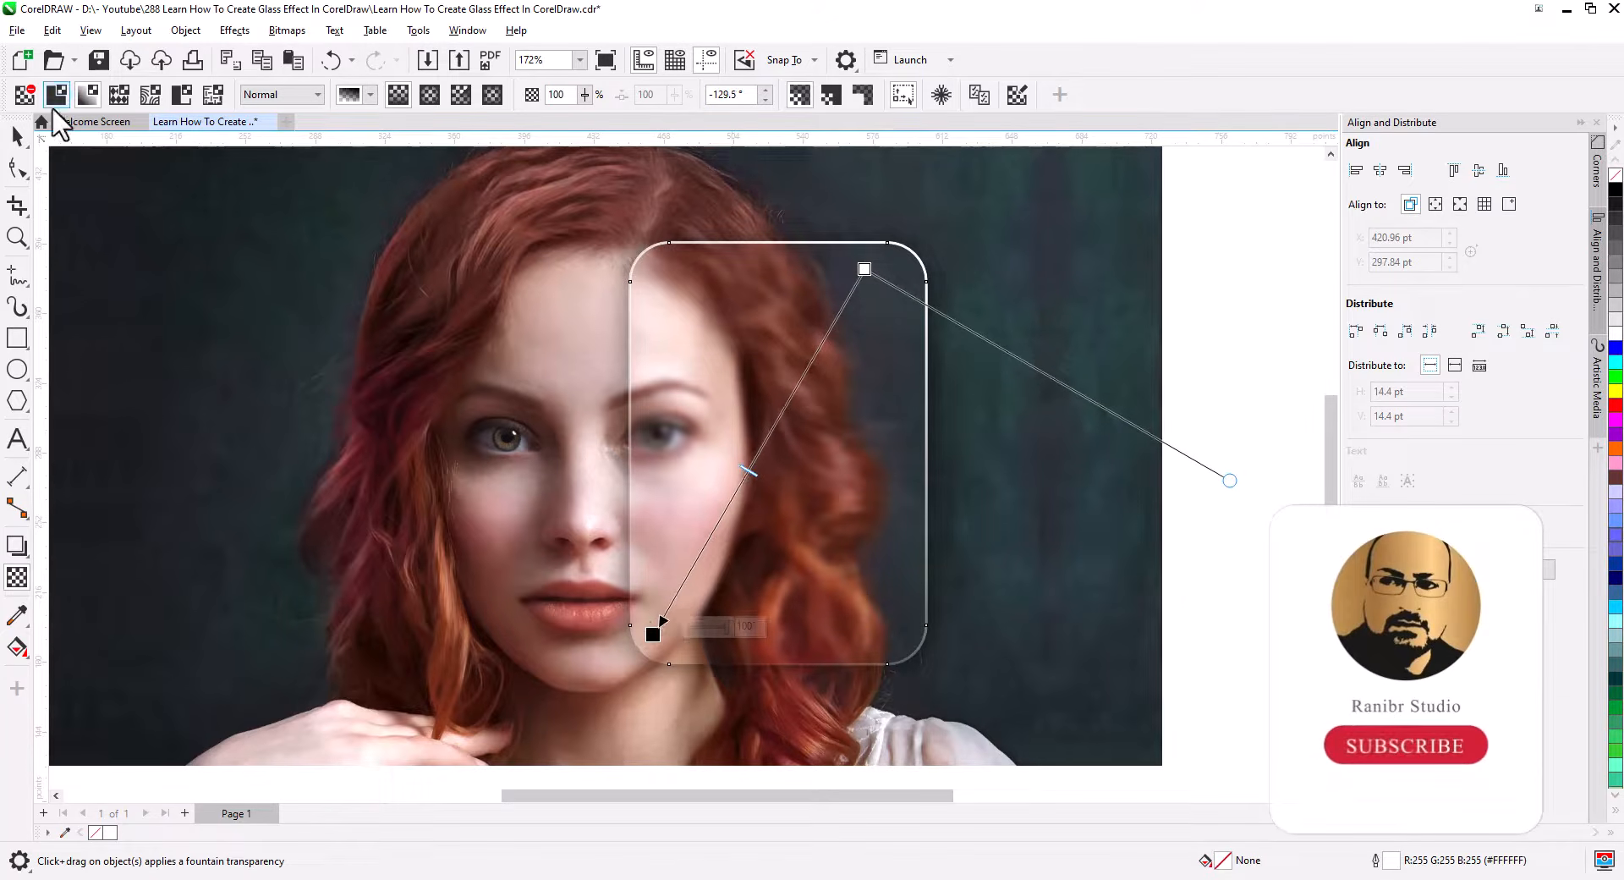
click(17, 135)
Select the Blur Glass Effect heading and paragraph text and move them onto the glass panel.
scroll(727, 435, down, 2)
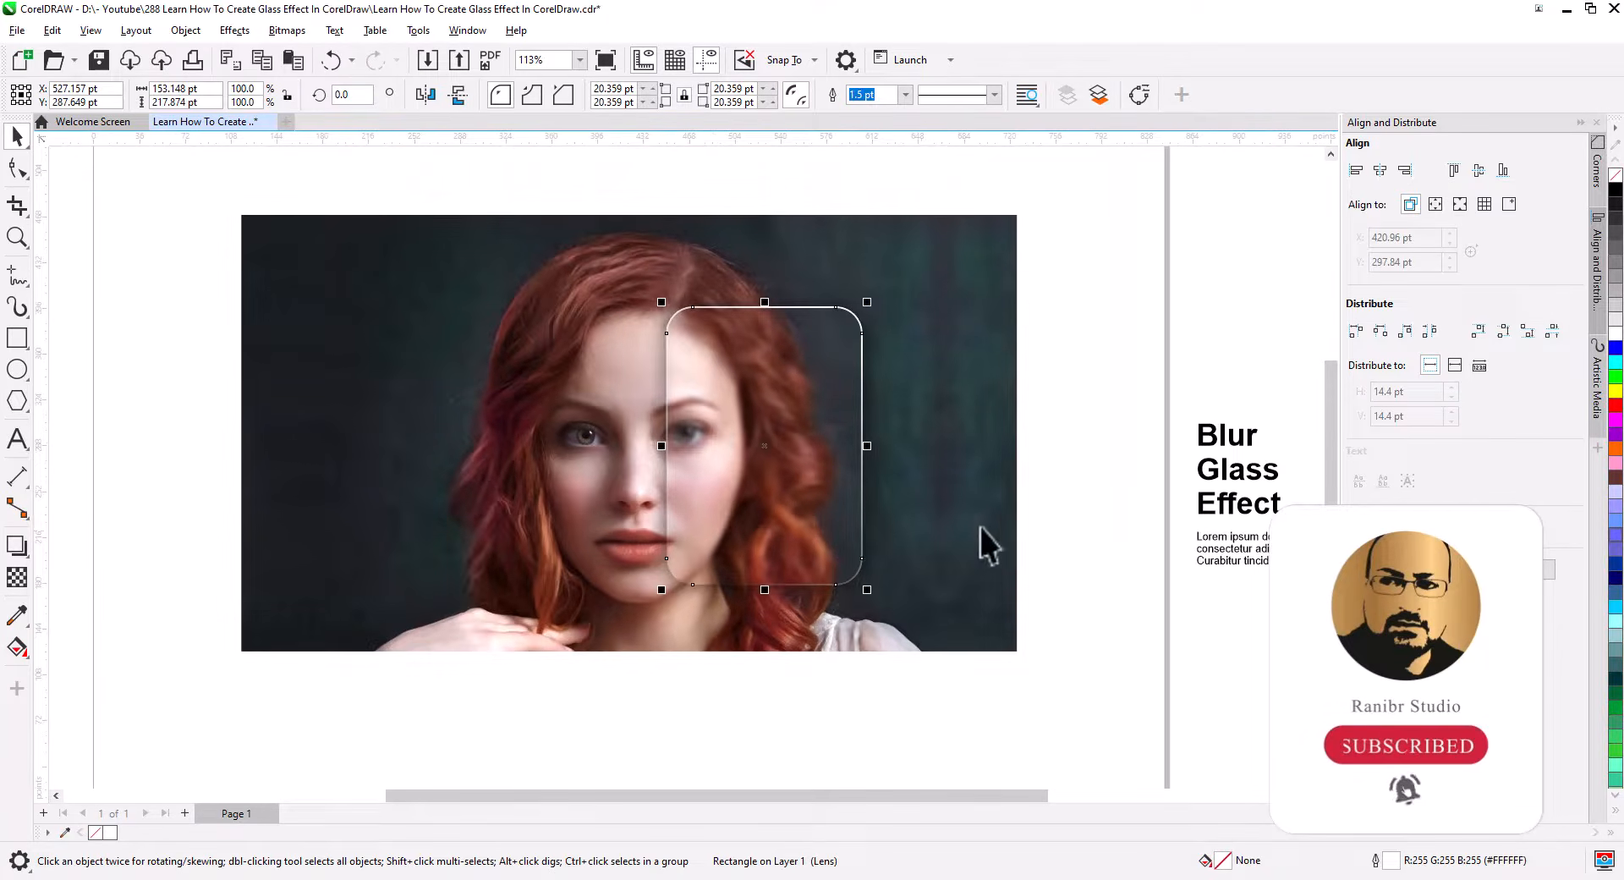
click(1062, 554)
drag(1315, 565, 1268, 602)
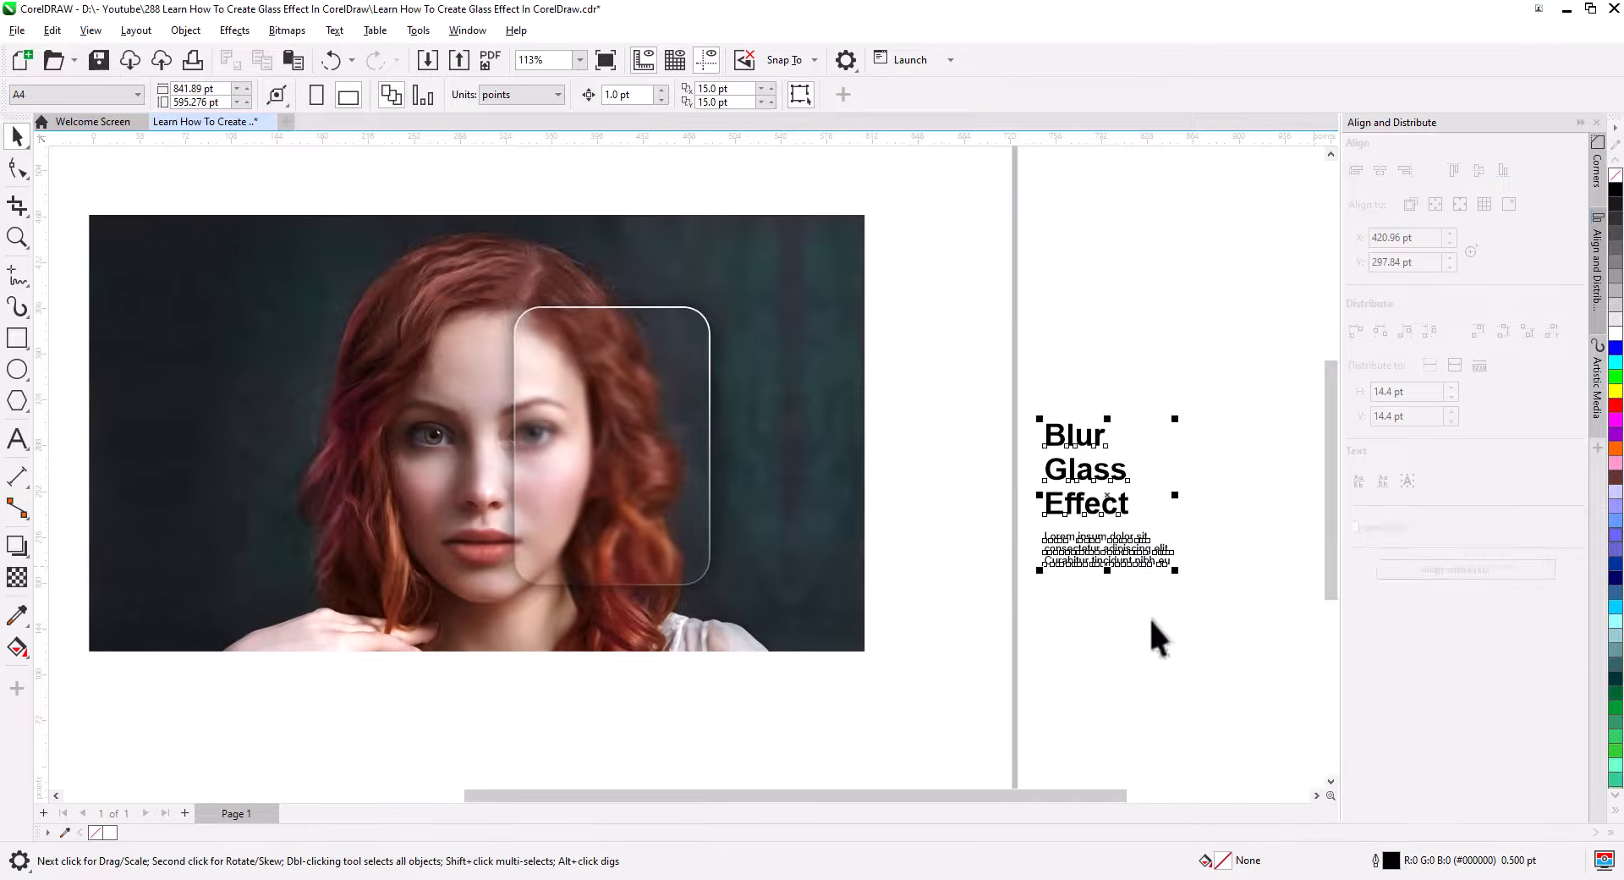
drag(1087, 469, 781, 459)
Color both text objects white and set their text alignment to right.
scroll(614, 452, up, 2)
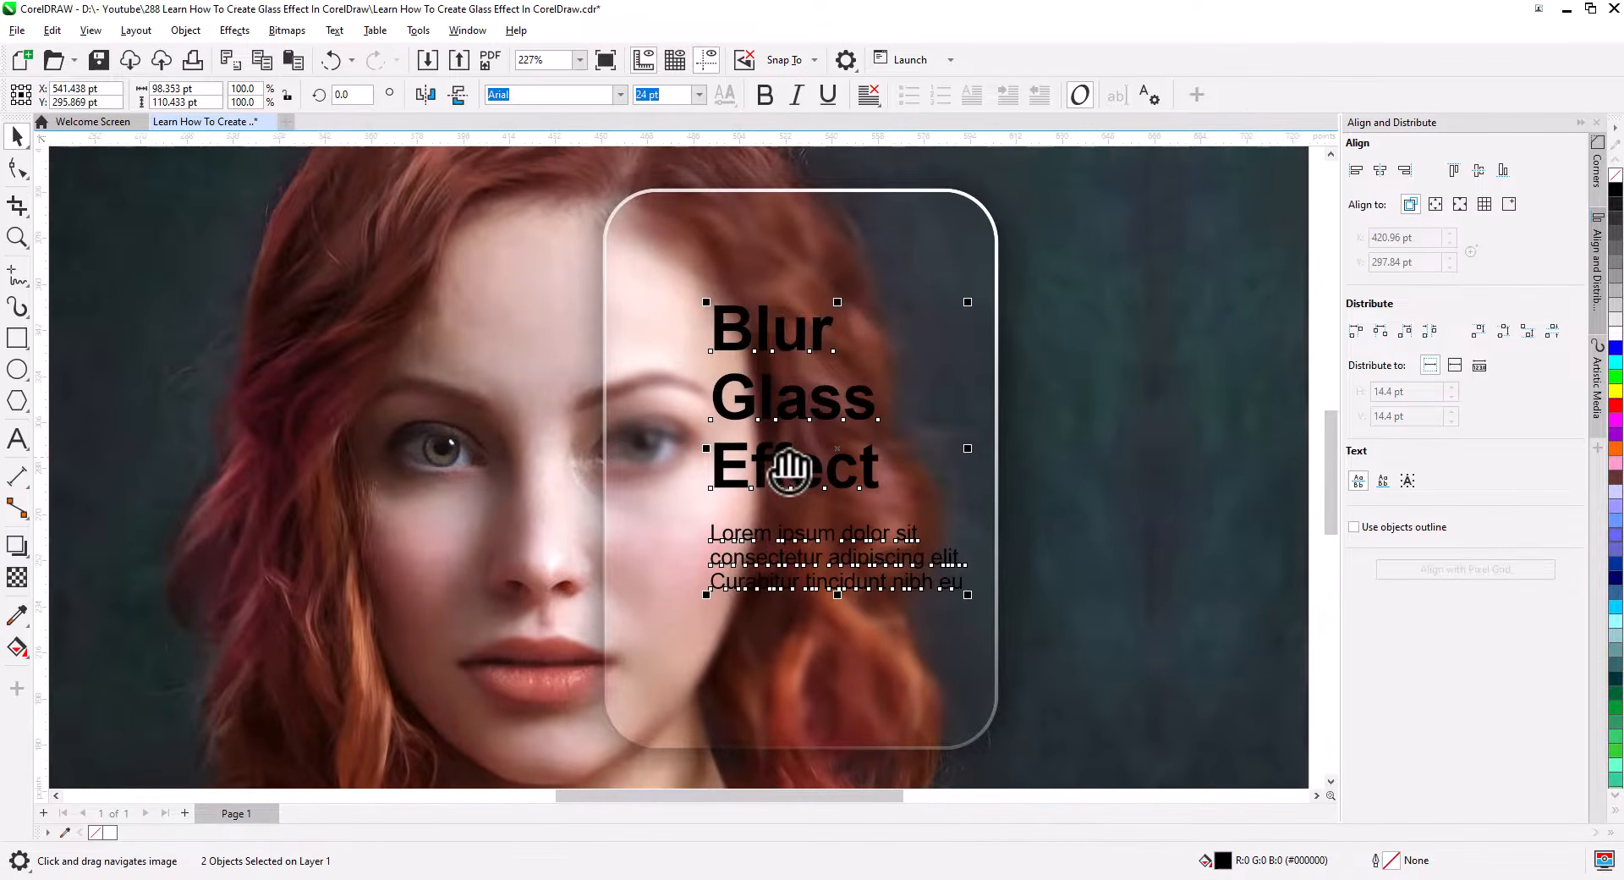
click(1615, 332)
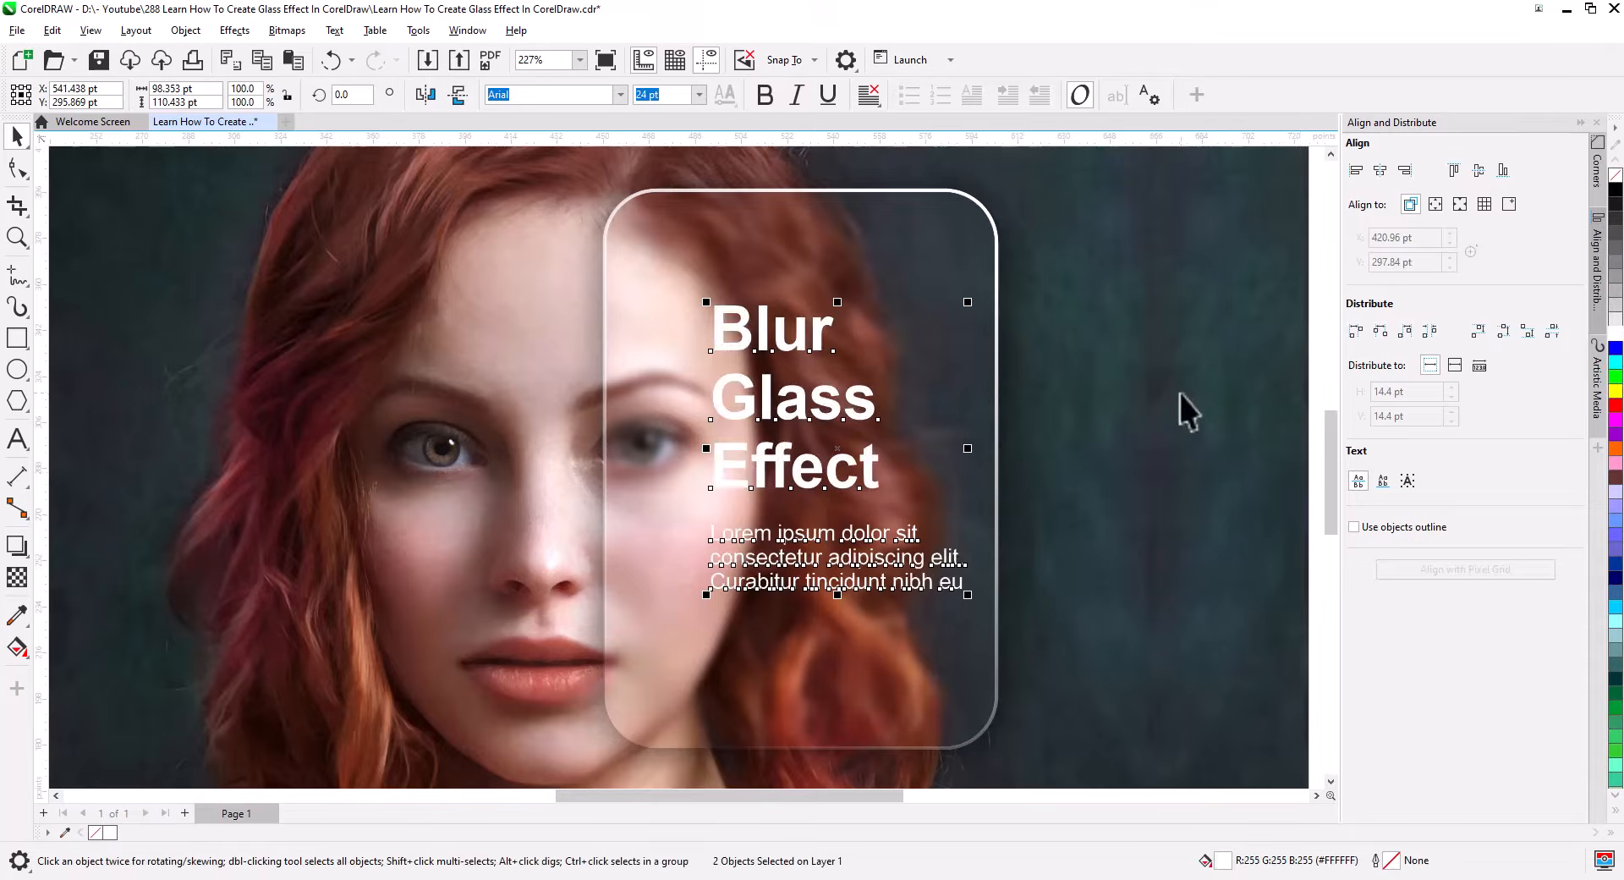
click(871, 98)
click(898, 207)
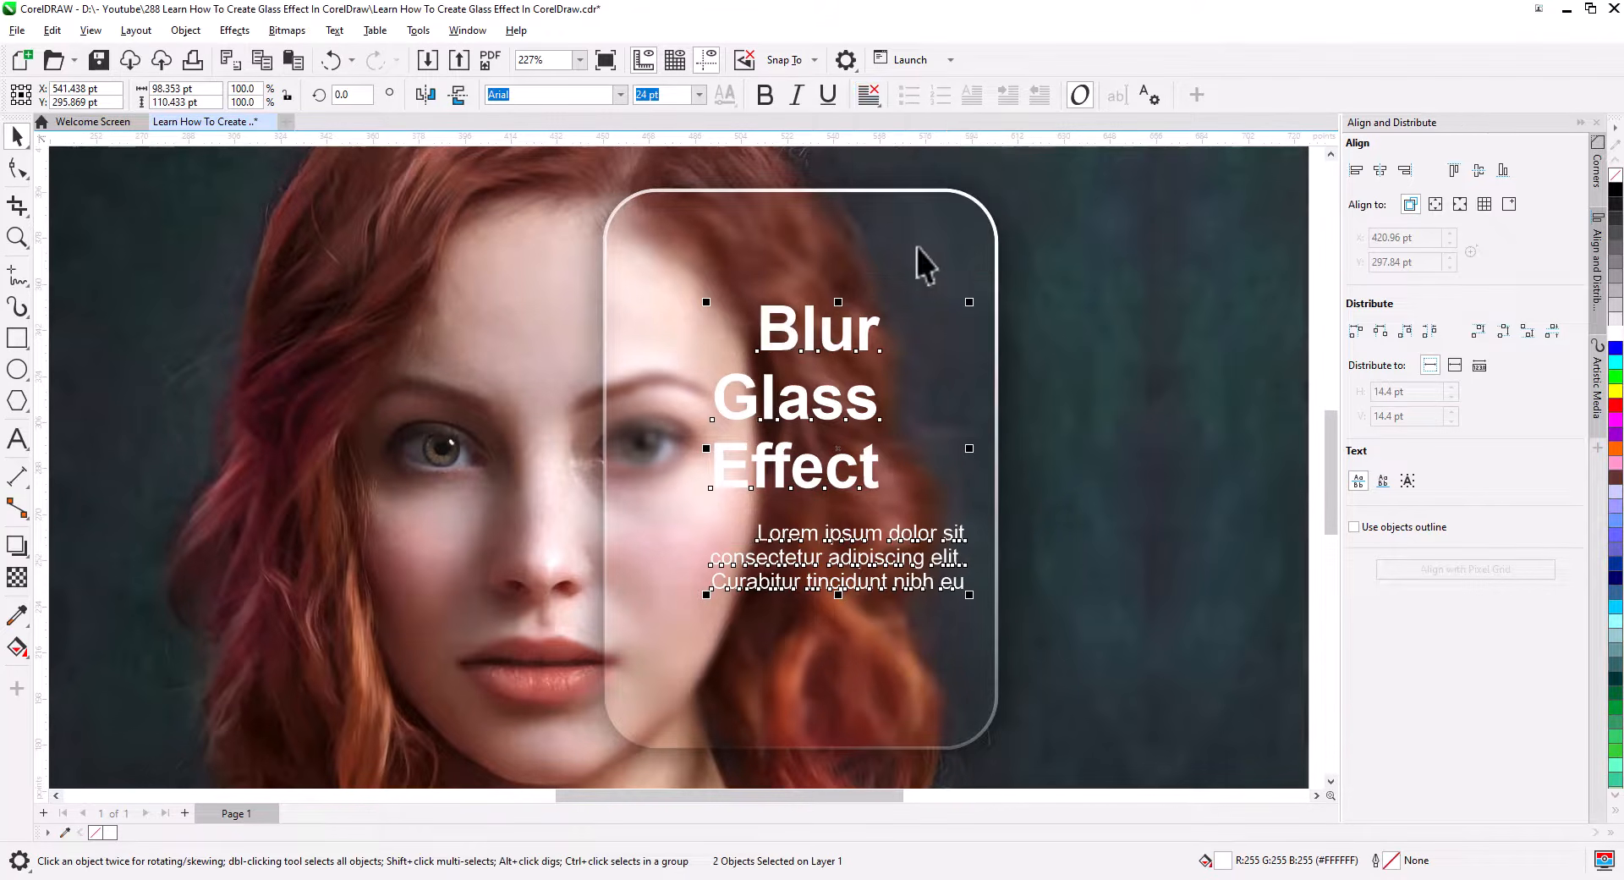
Align the heading and paragraph text objects along their right edges.
click(1404, 174)
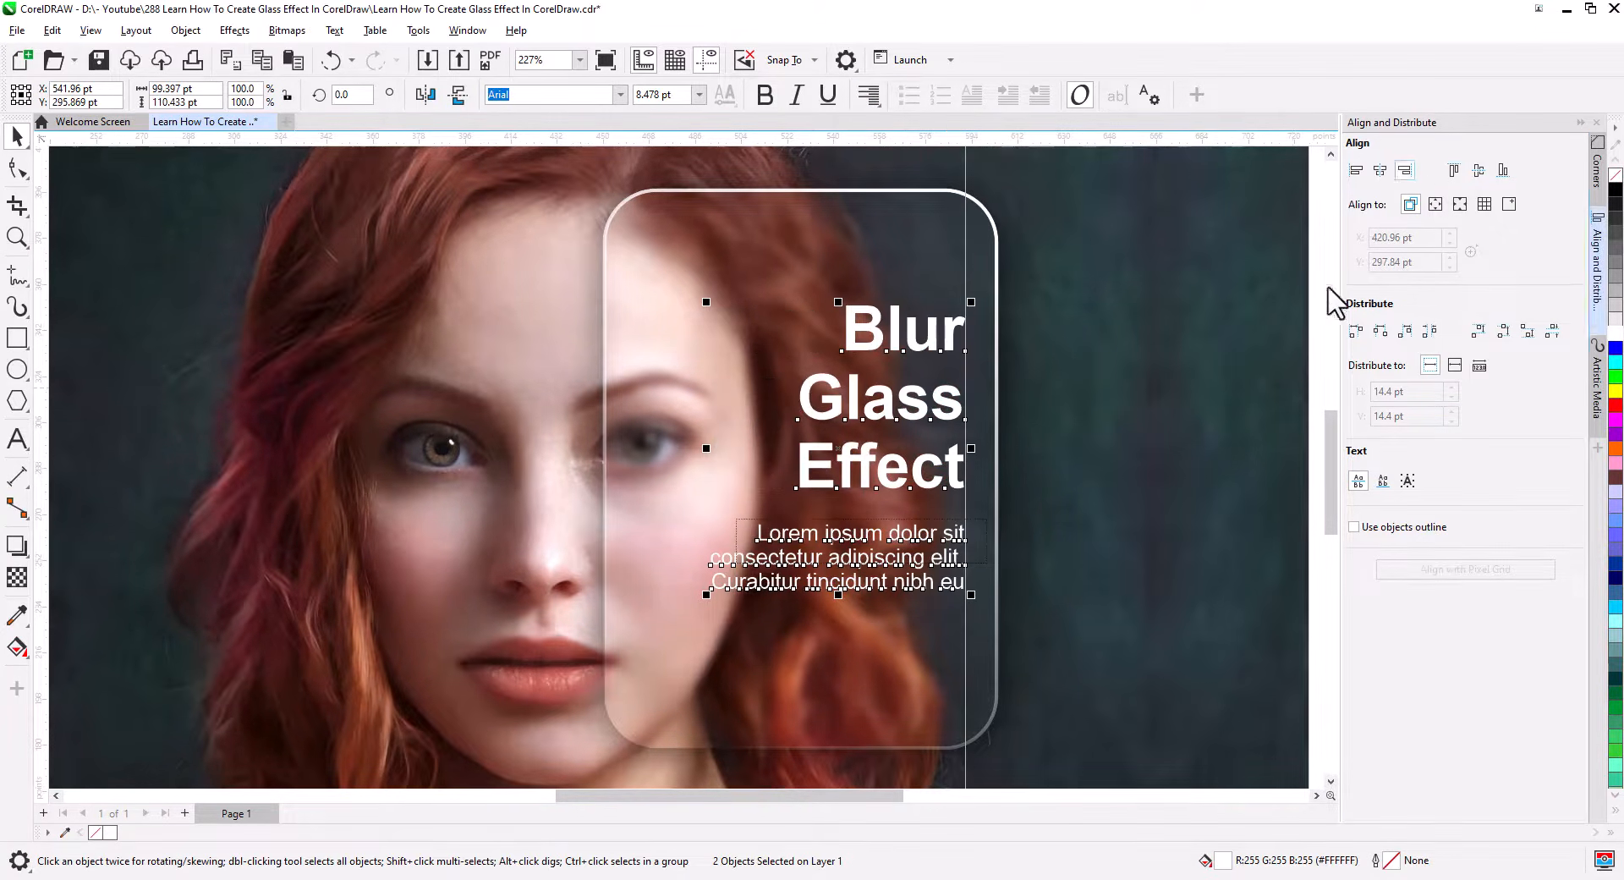
click(979, 484)
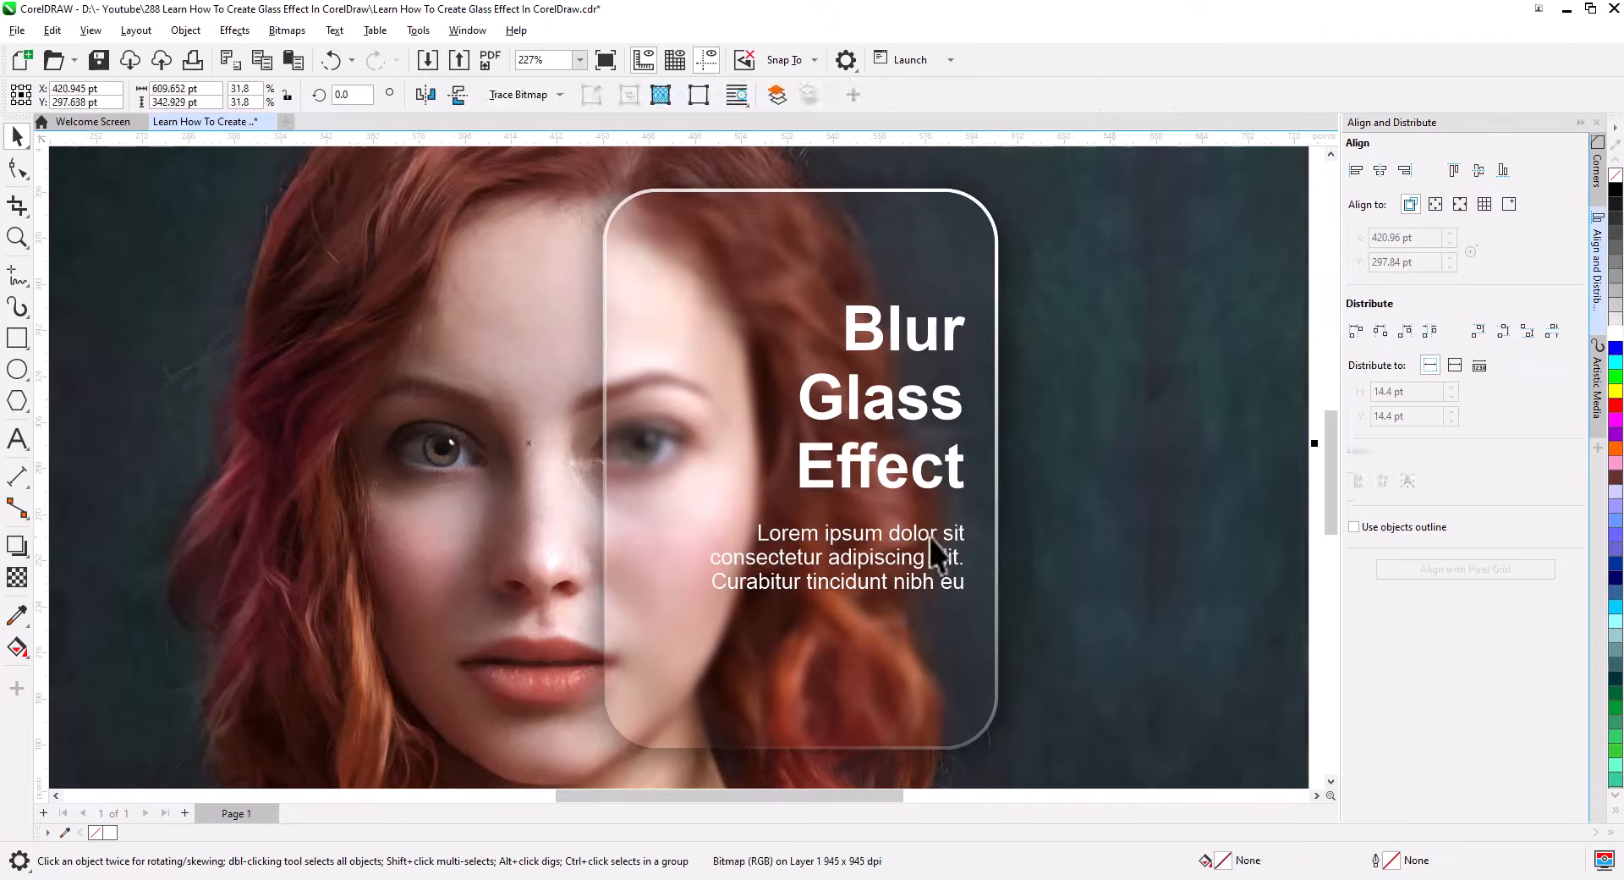
drag(930, 536, 931, 531)
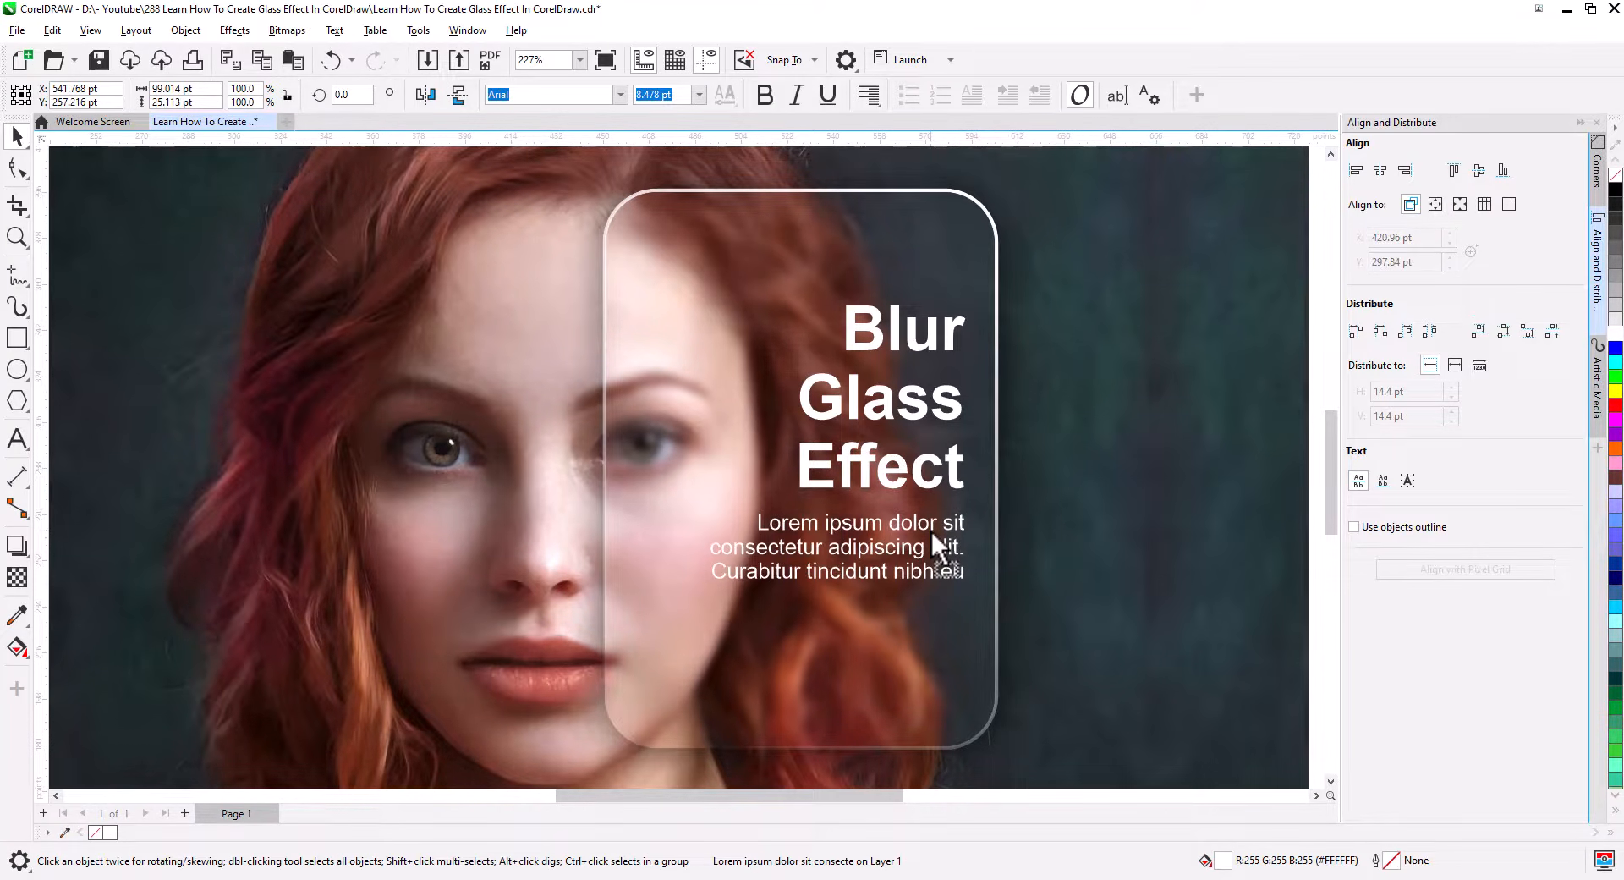
Scale up the heading and paragraph together and reposition them inside the glass panel.
shift+click(955, 482)
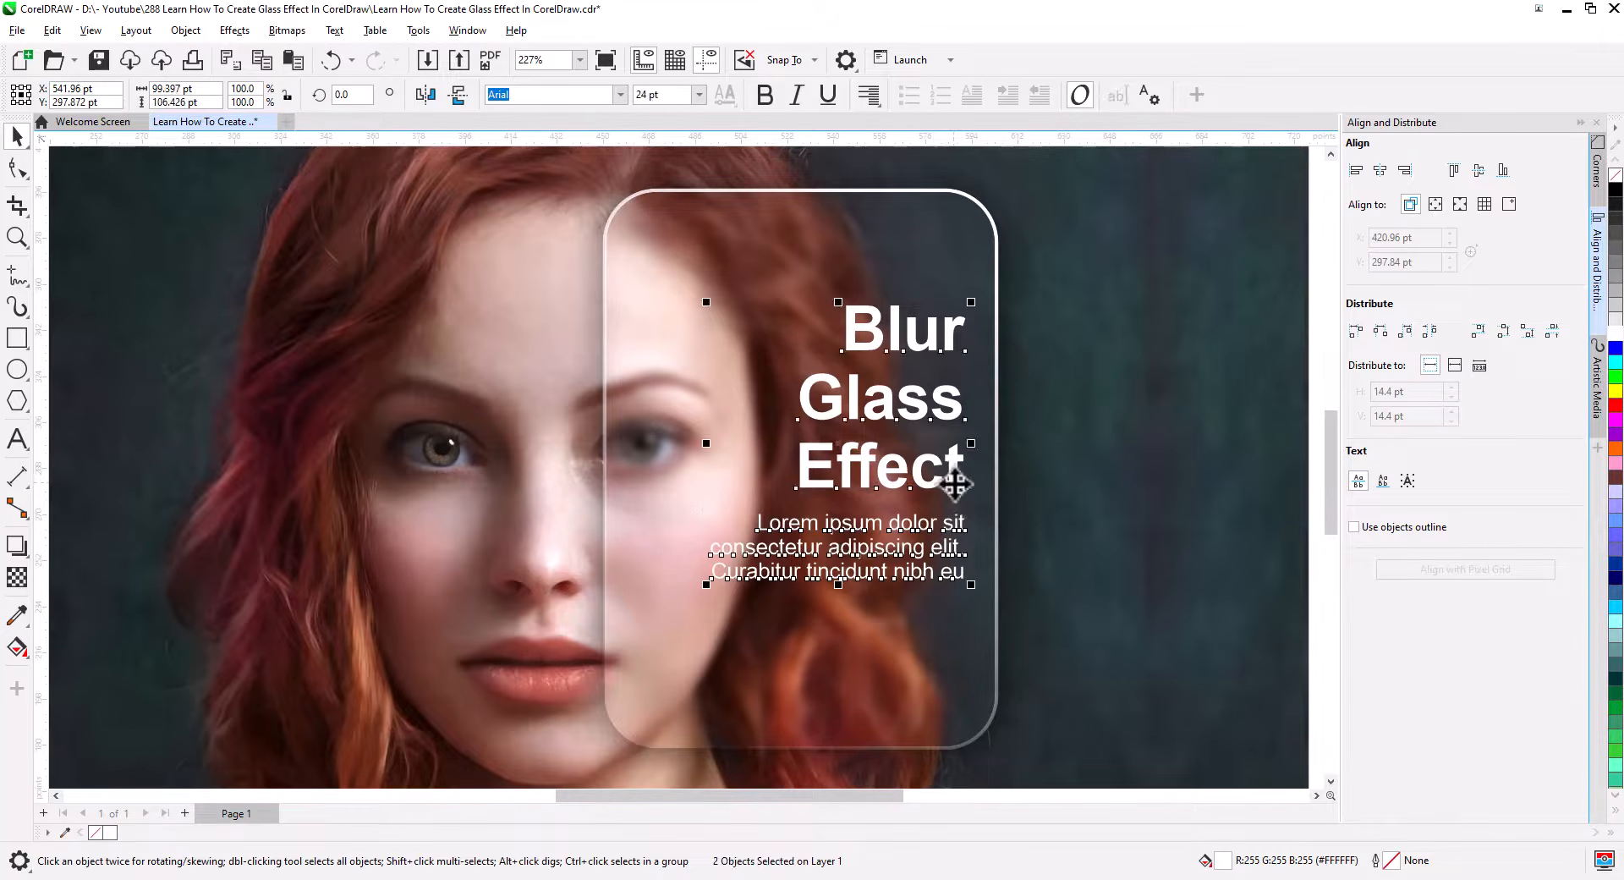
drag(704, 590, 670, 622)
drag(852, 514, 842, 526)
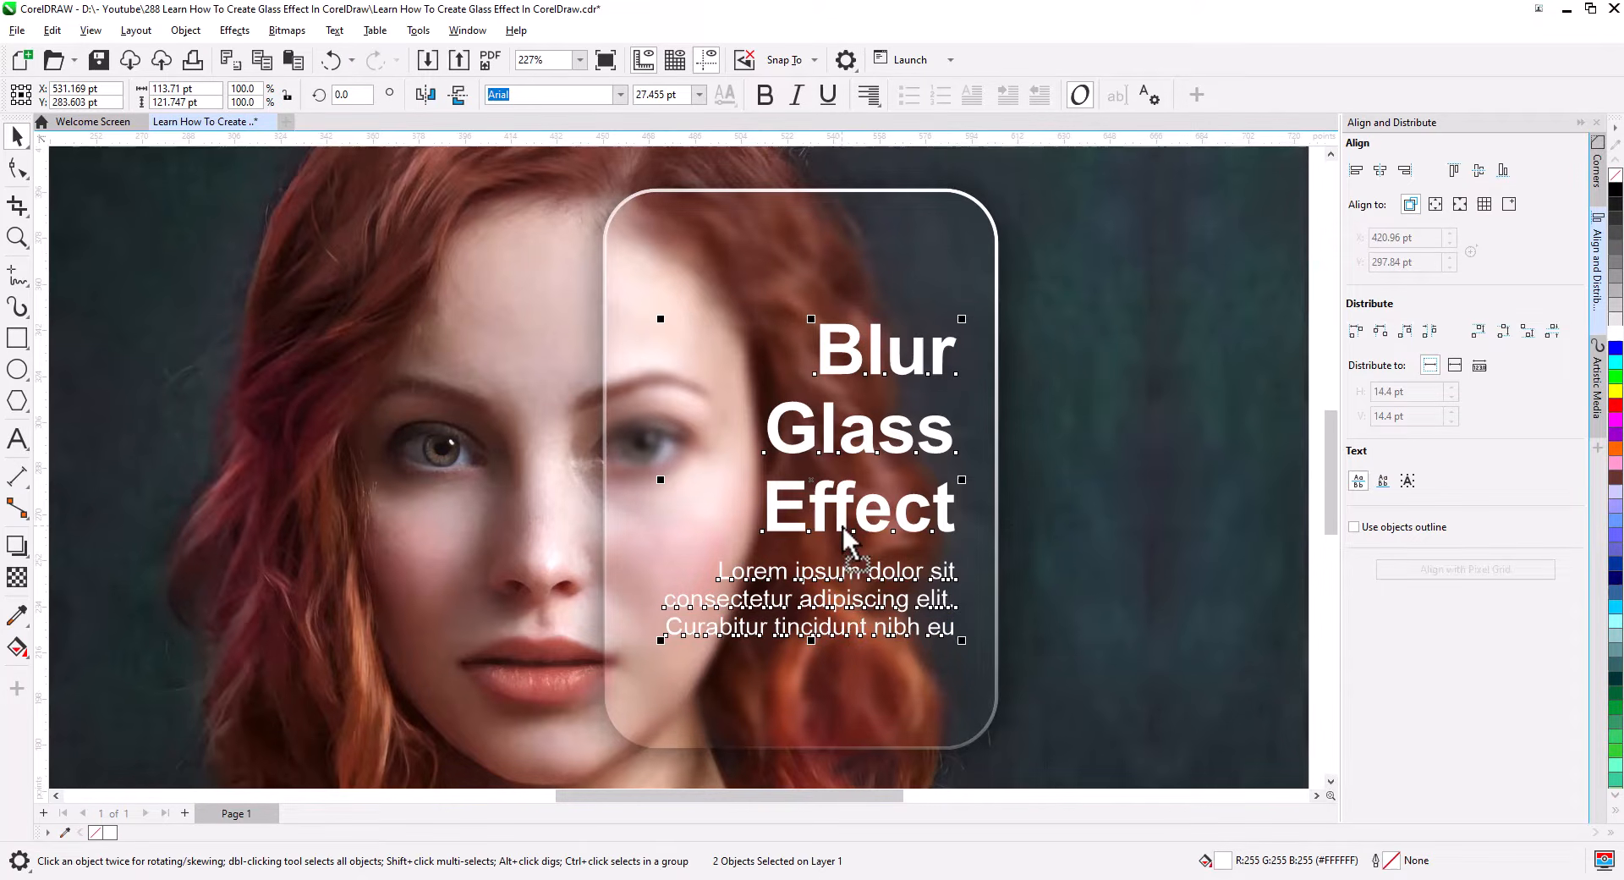
click(1044, 505)
scroll(1058, 499, down, 3)
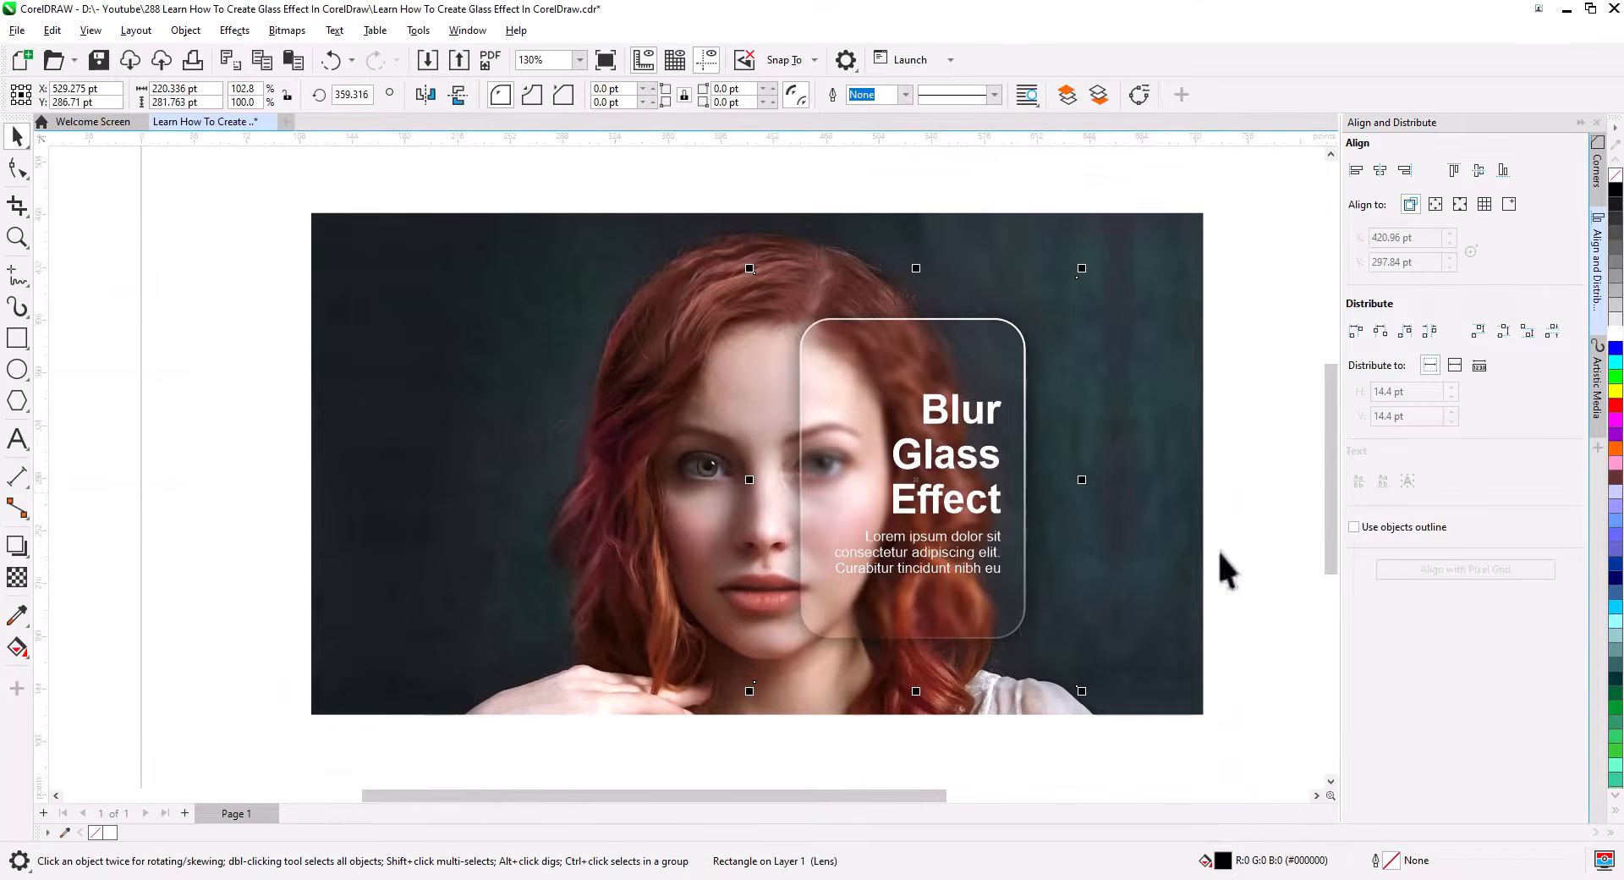
click(1218, 552)
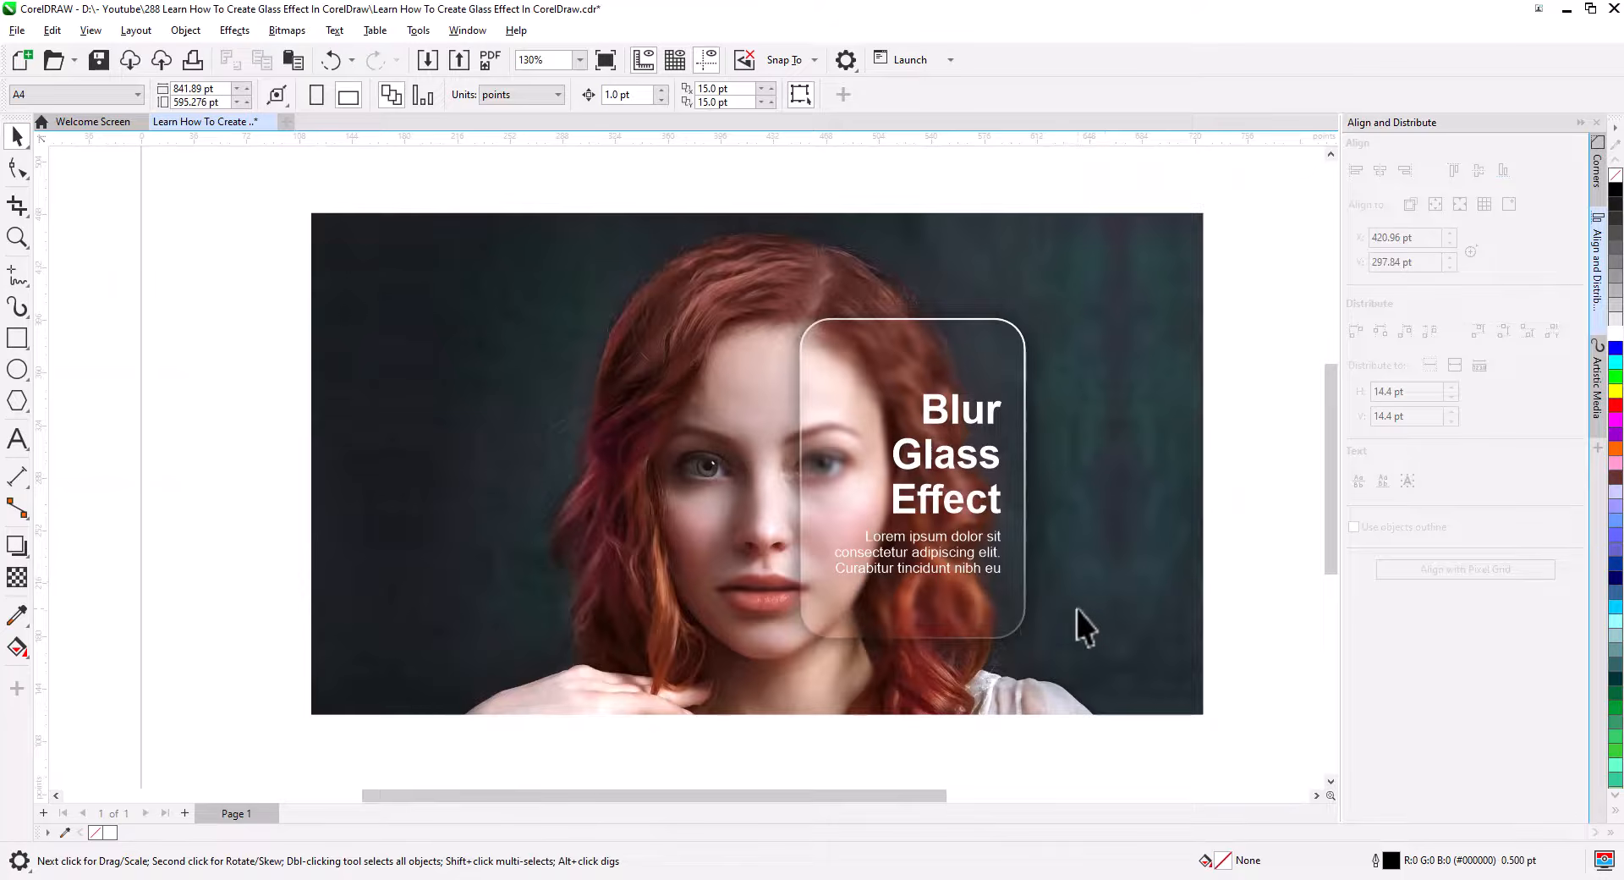